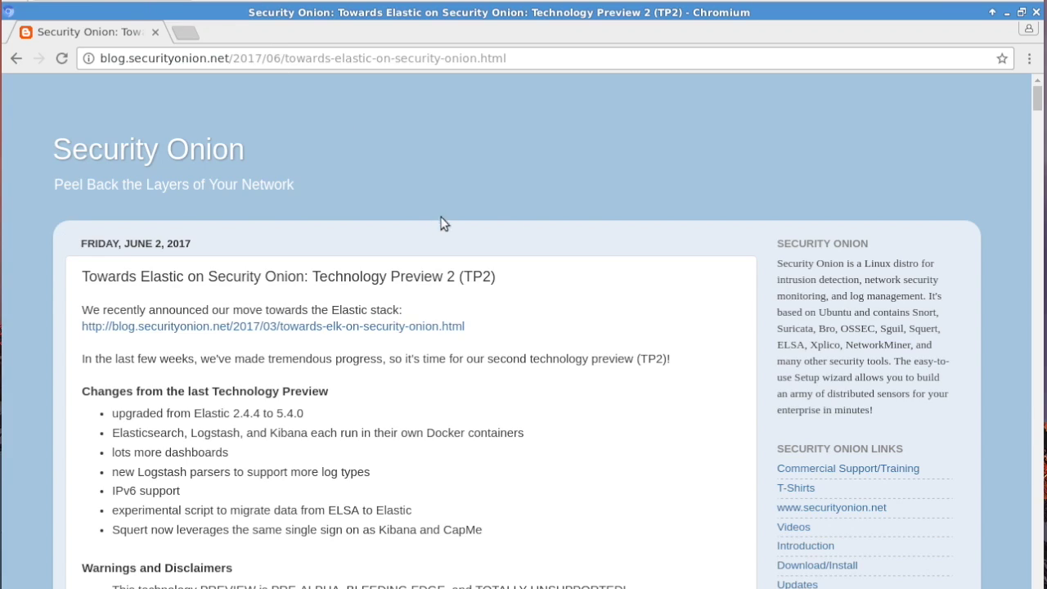
- Scroll the Elastic TP2 blog post and highlight its warning disclaimers
scroll(546, 286, "down", 5)
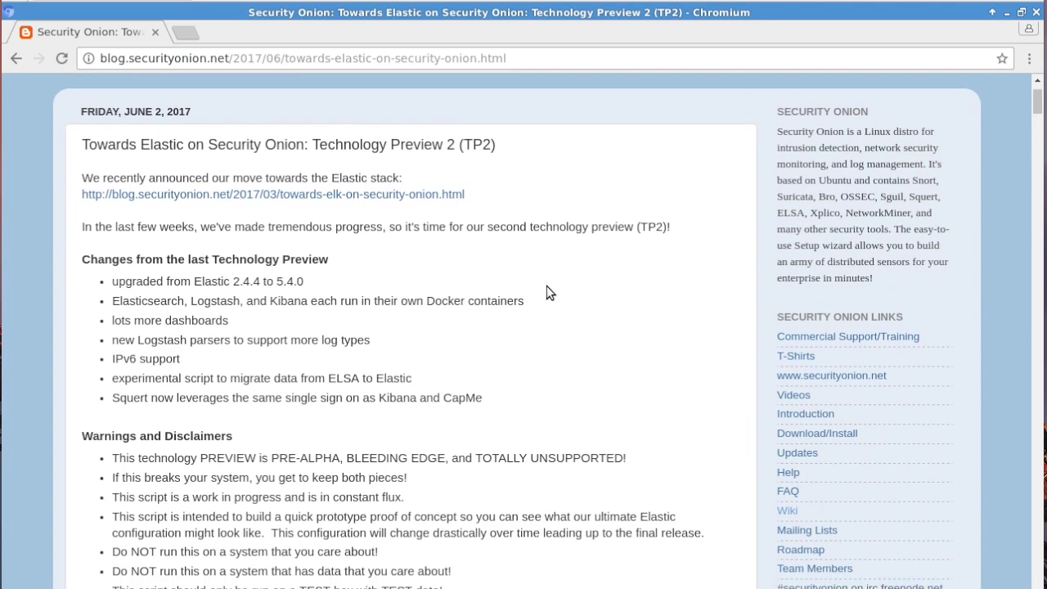
scroll(546, 285, "down", 1)
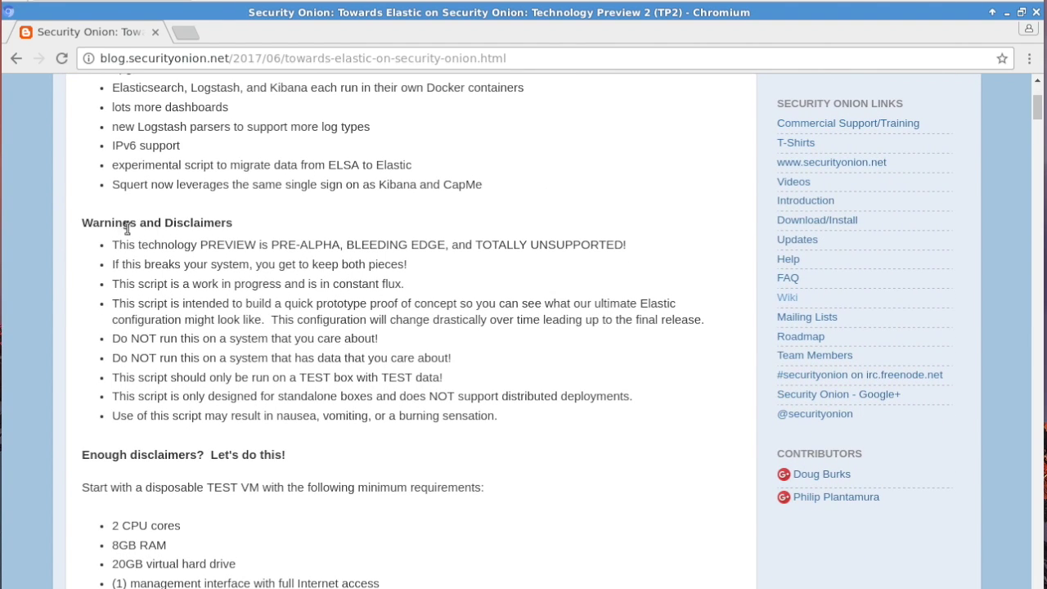
mouse_move(88, 227)
left_mouse_down()
mouse_move(627, 428)
mouse_move(573, 417)
left_mouse_up()
- Review the minimum VM requirements list, then switch to the terminal
scroll(573, 420, "down", 2)
scroll(571, 418, "down", 3)
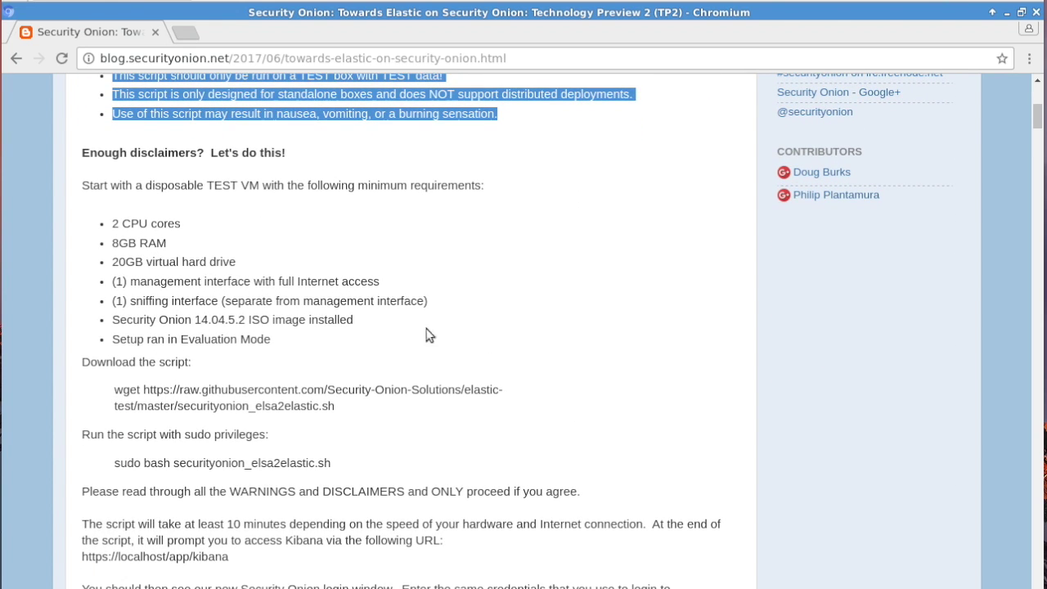
left_click_drag(111, 224, 311, 349)
left_click(311, 349)
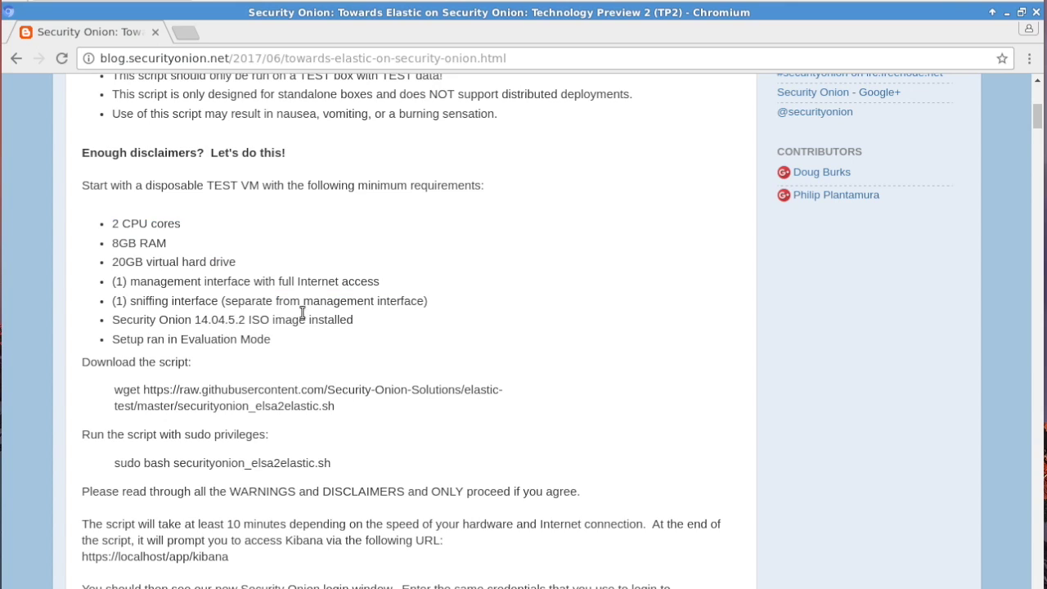
key("alt+Tab")
- Check that all NSM services are OK and download securityonion_elsa2elastic.sh with wget
type("s")
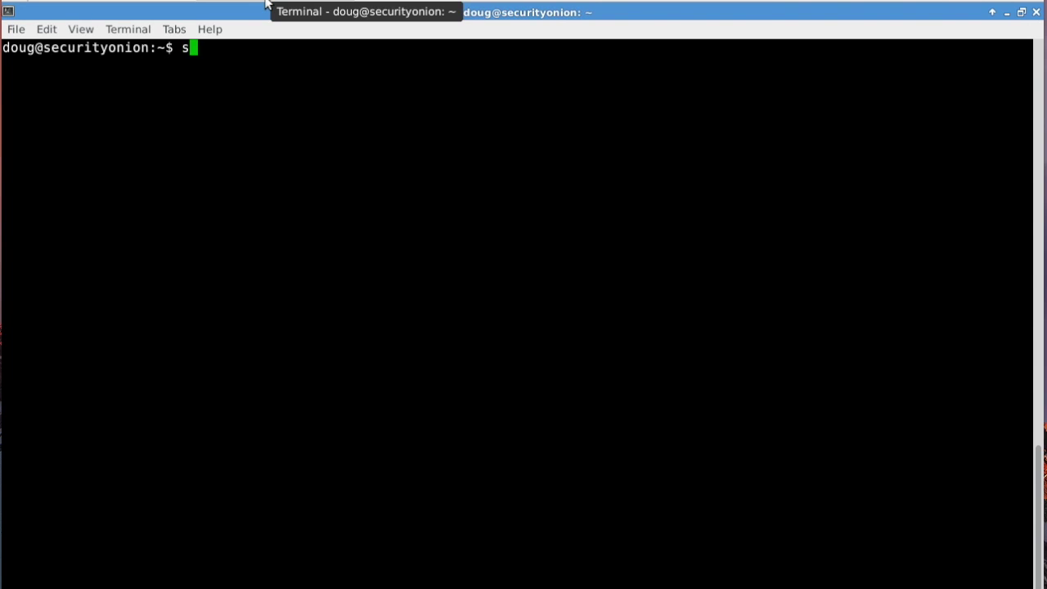
type("udo service nsm status")
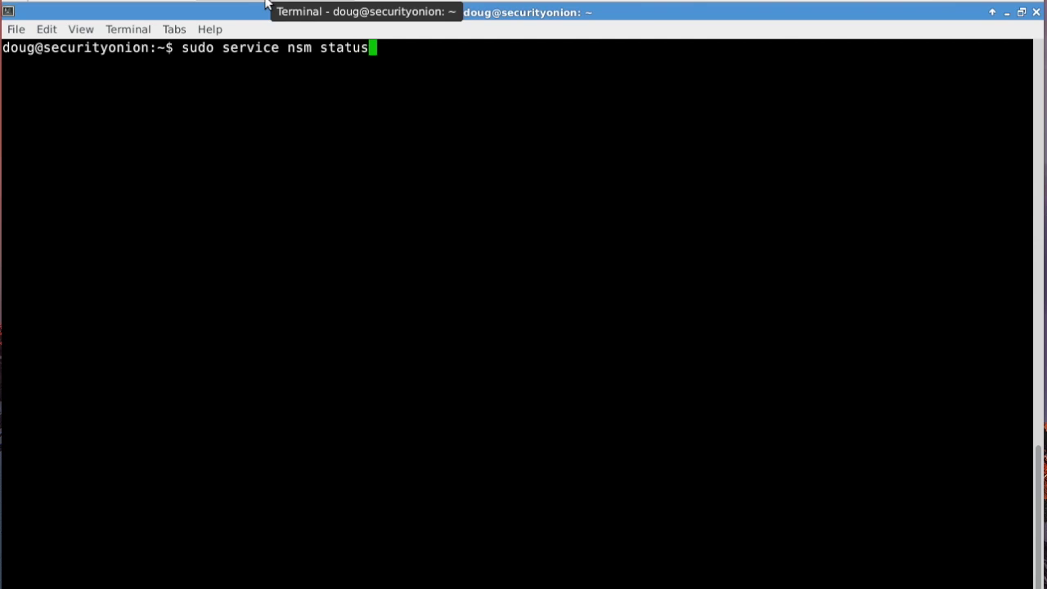
key("Return")
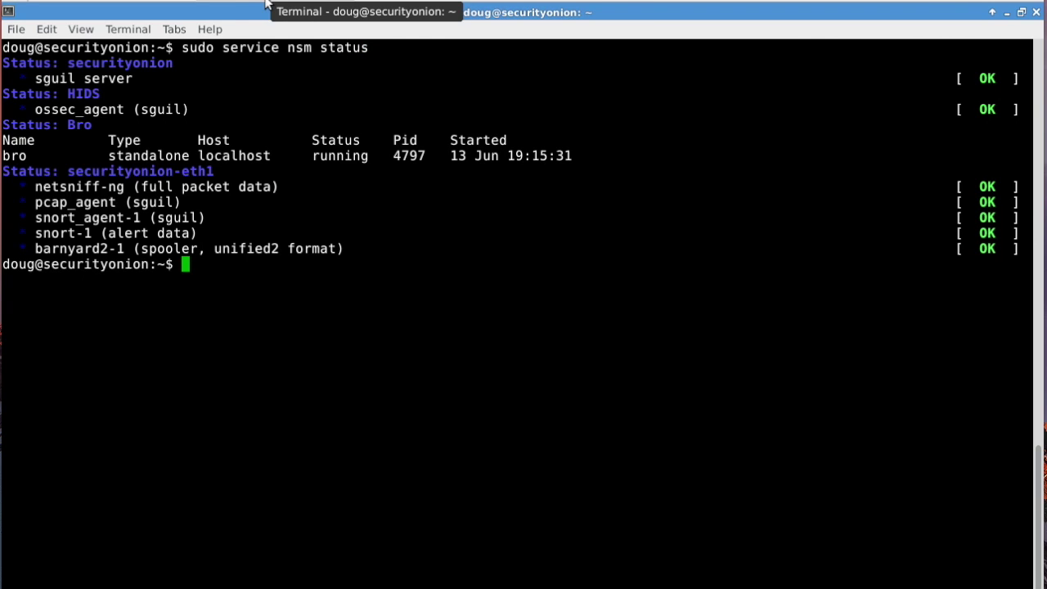
key("alt+Tab")
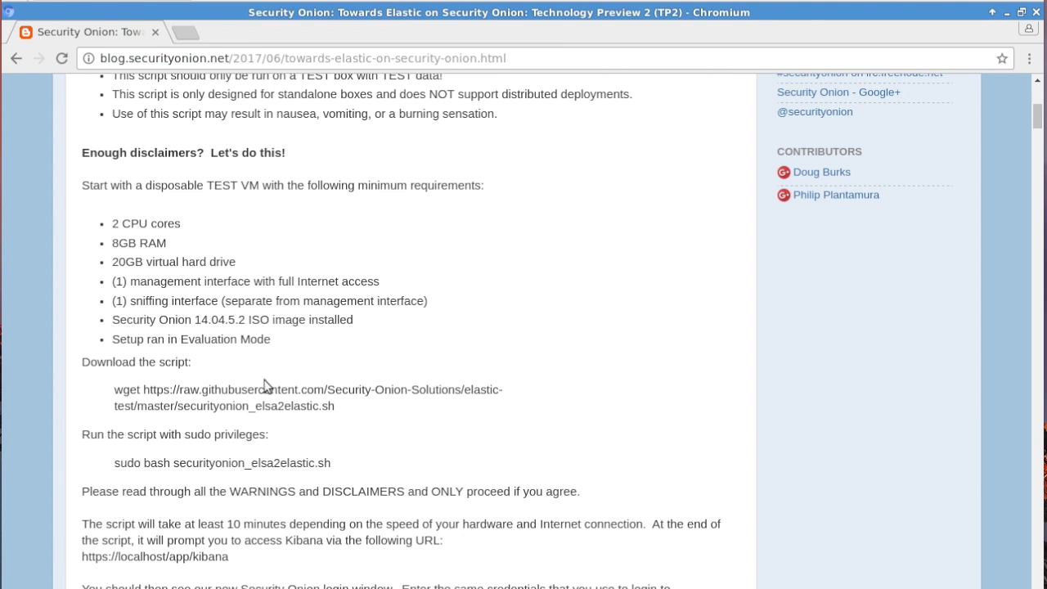
triple_click(251, 391)
key("ctrl+c")
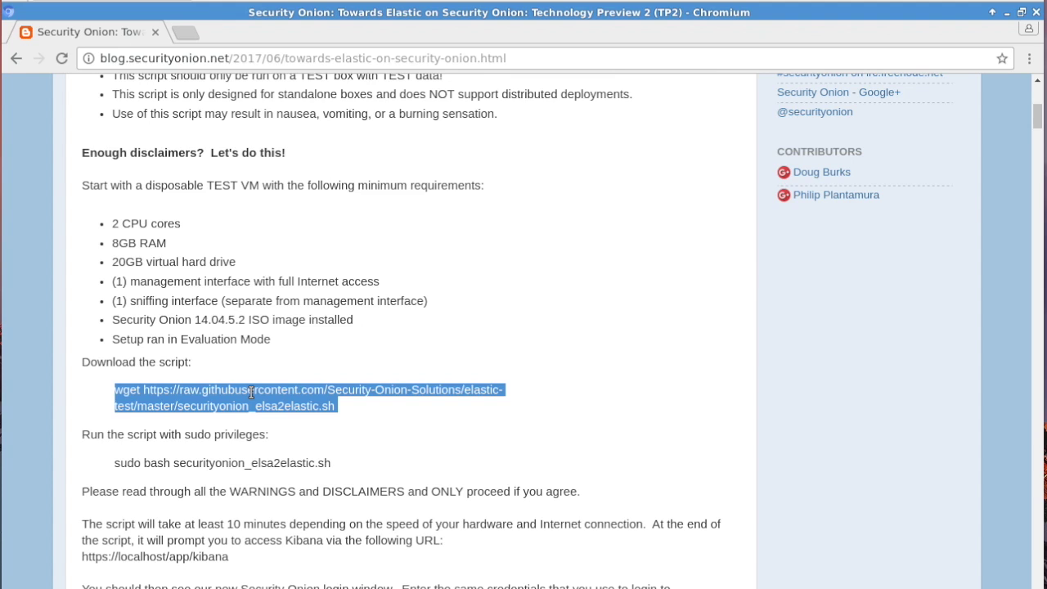
key("alt+Tab")
middle_click(251, 391)
key("Return")
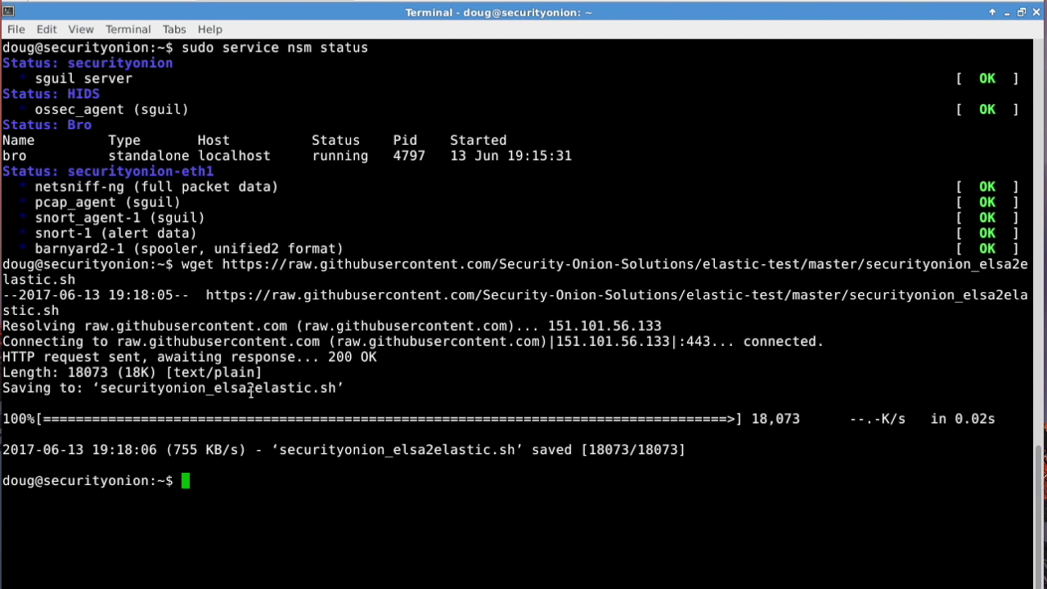
- Run securityonion_elsa2elastic.sh with sudo bash and enter AGREE to proceed
key("alt+Tab")
triple_click(223, 461)
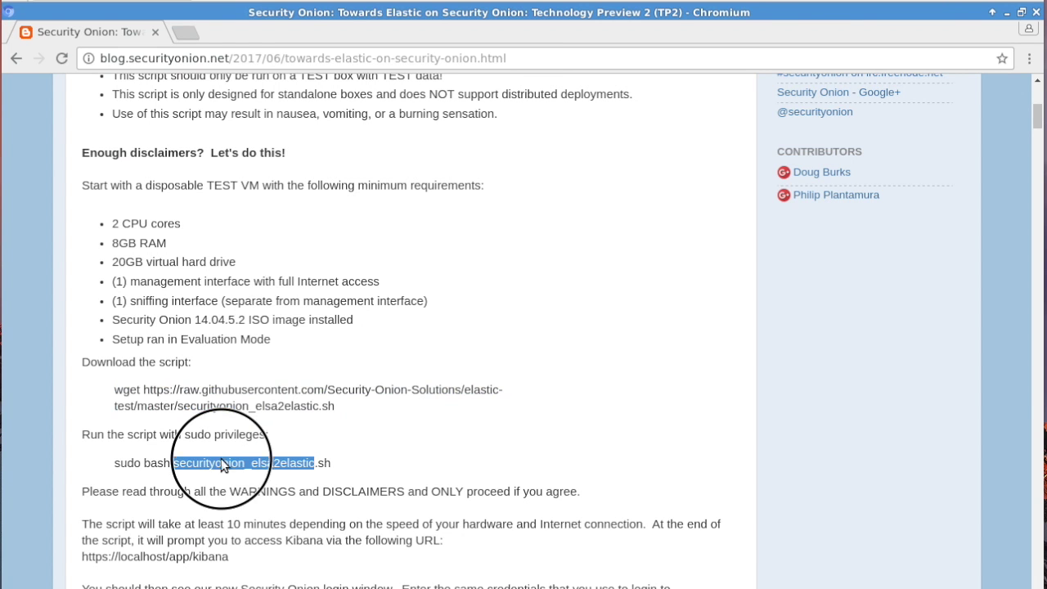
key("alt+Tab")
middle_click(222, 460)
key("Return")
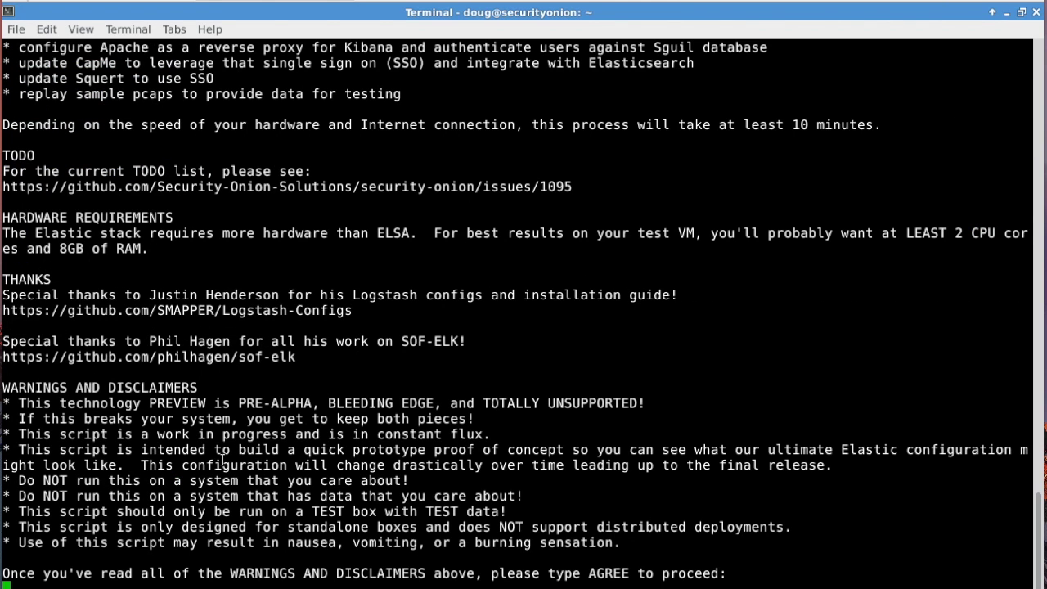
type("AGREE")
key("Return")
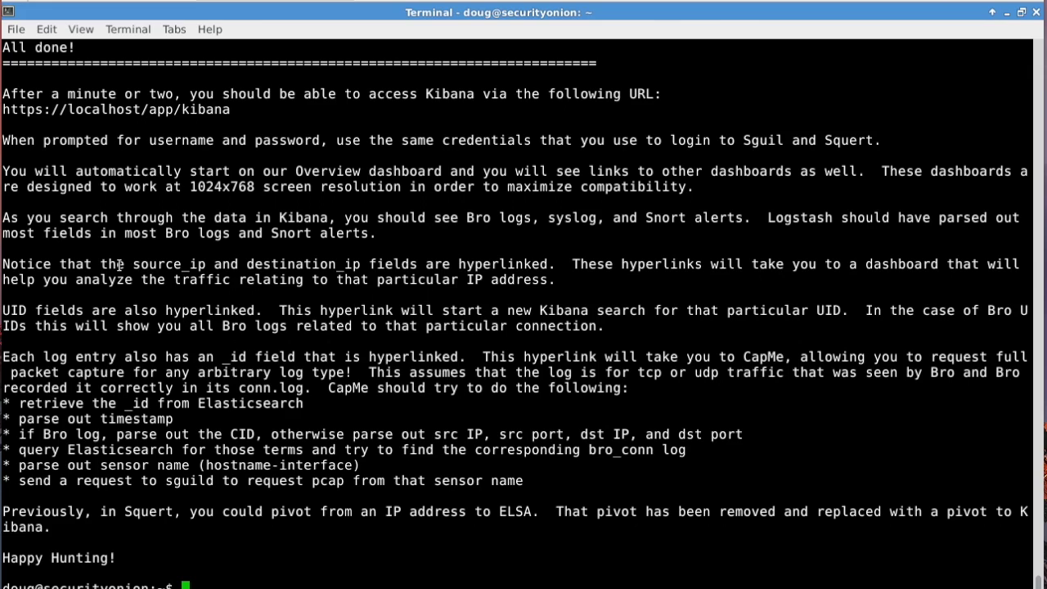
- Highlight the notes on login credentials, the Overview dashboard, Bro/syslog/Snort data, and hyperlinked IP and UID fields
triple_click(92, 140)
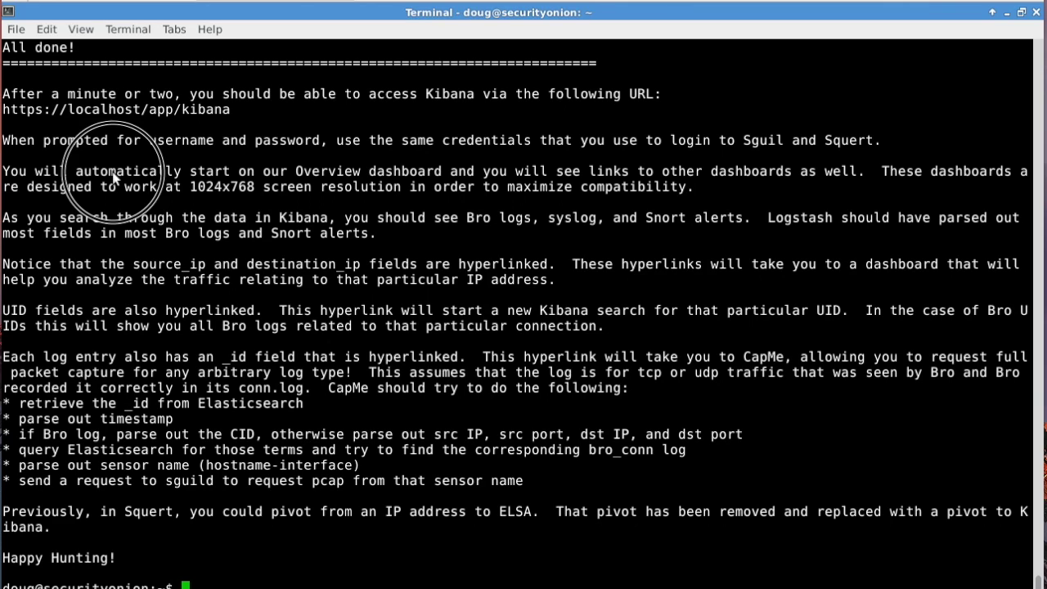
triple_click(115, 172)
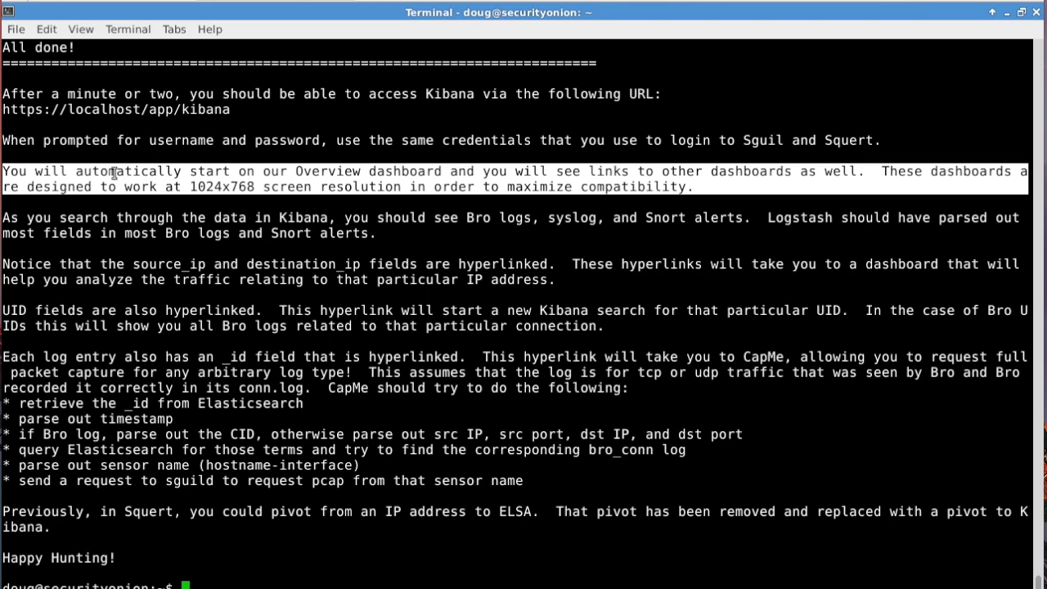
triple_click(104, 220)
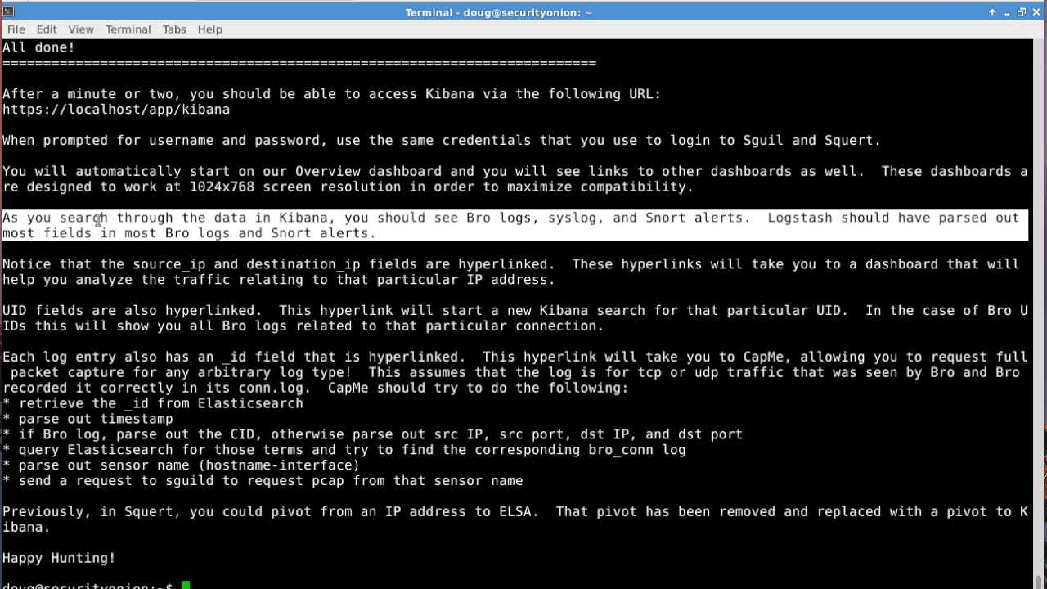
triple_click(112, 264)
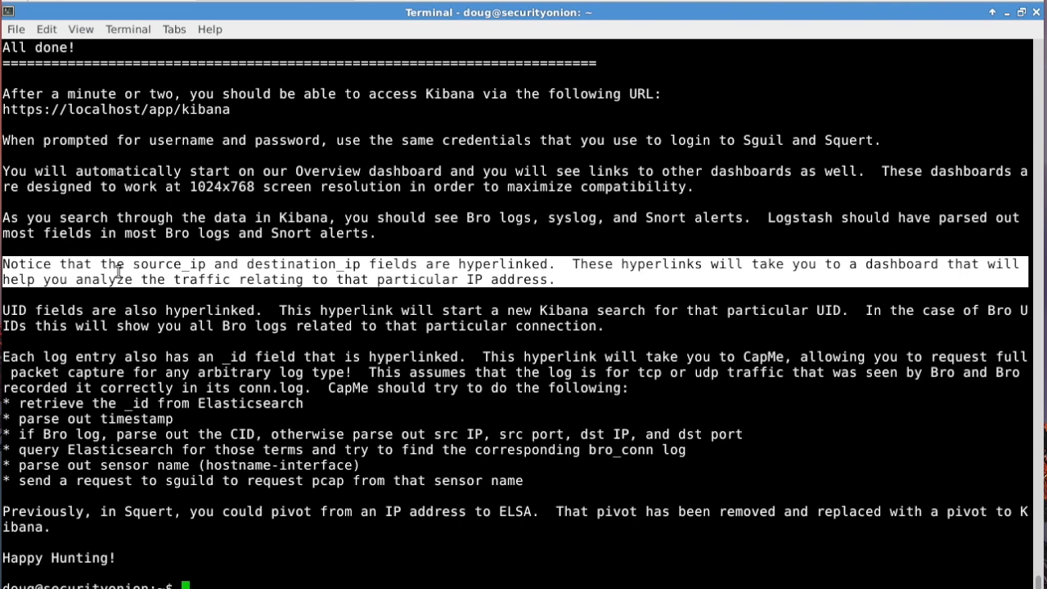
triple_click(132, 310)
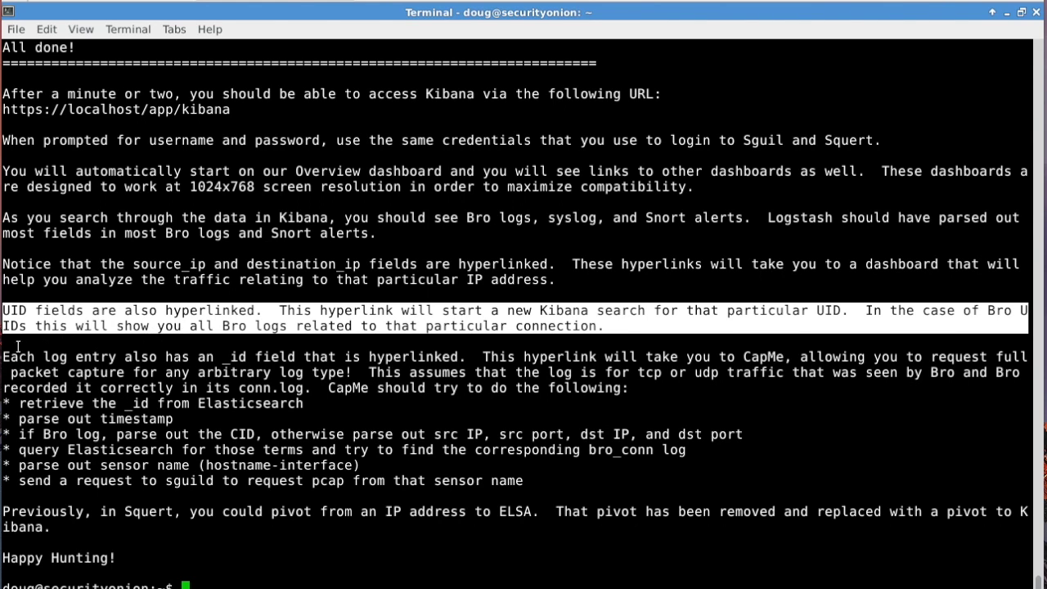
left_click_drag(4, 357, 550, 483)
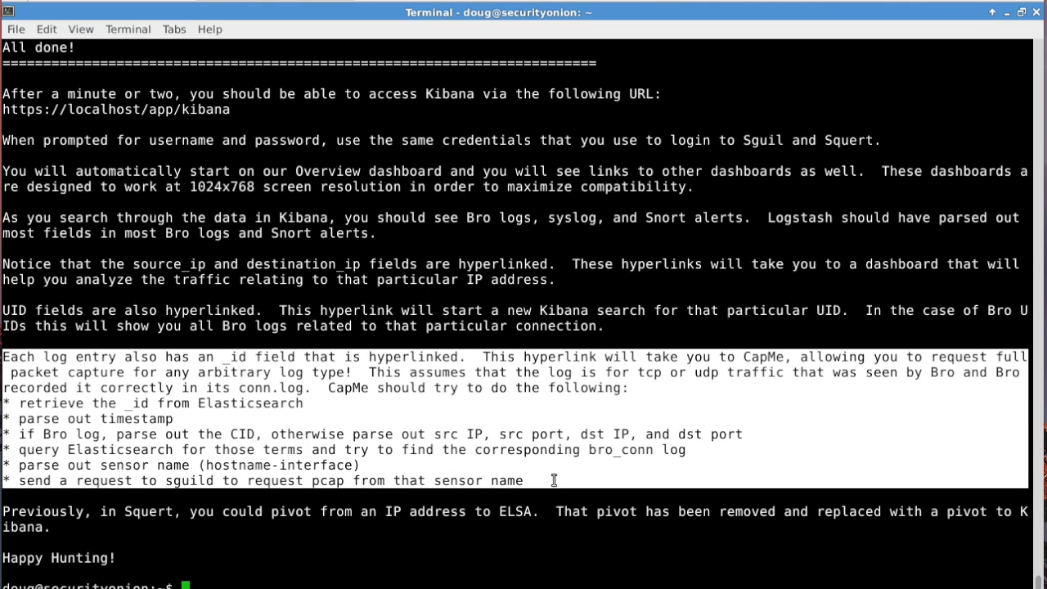
left_click(478, 514)
triple_click(479, 514)
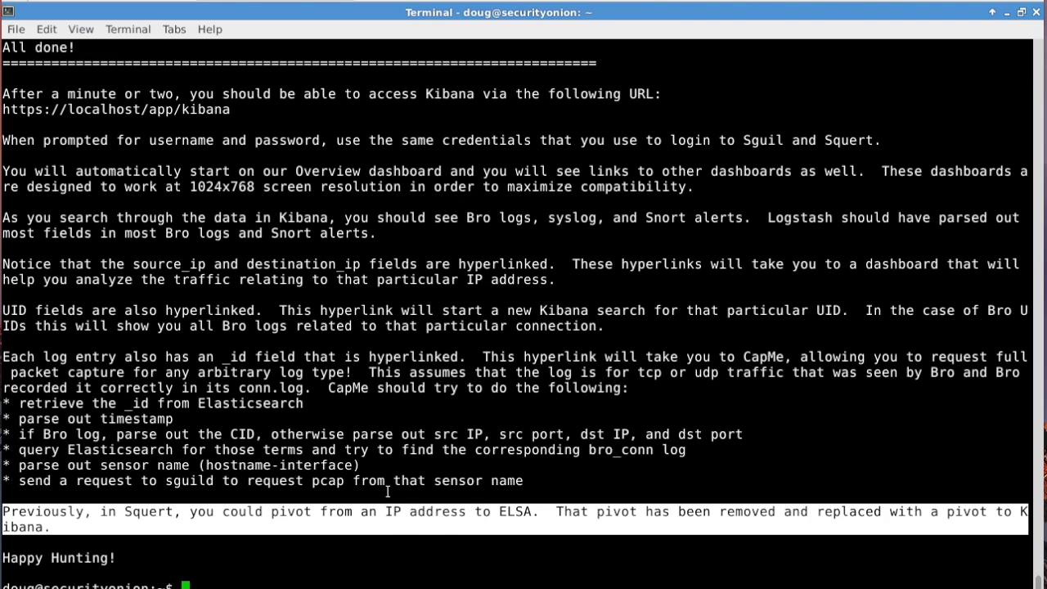
right_click(115, 112)
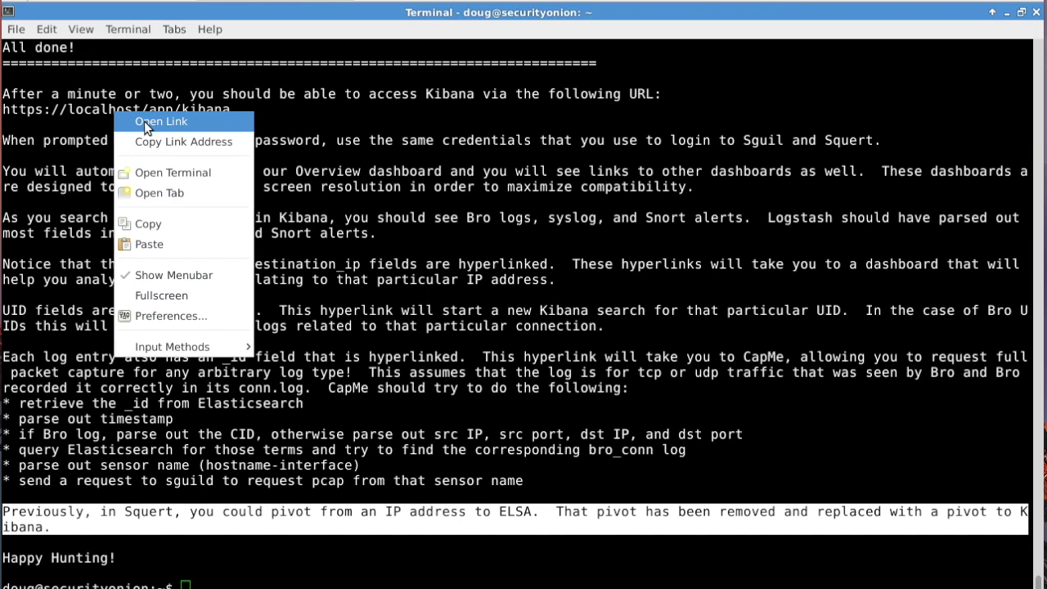
left_click(162, 125)
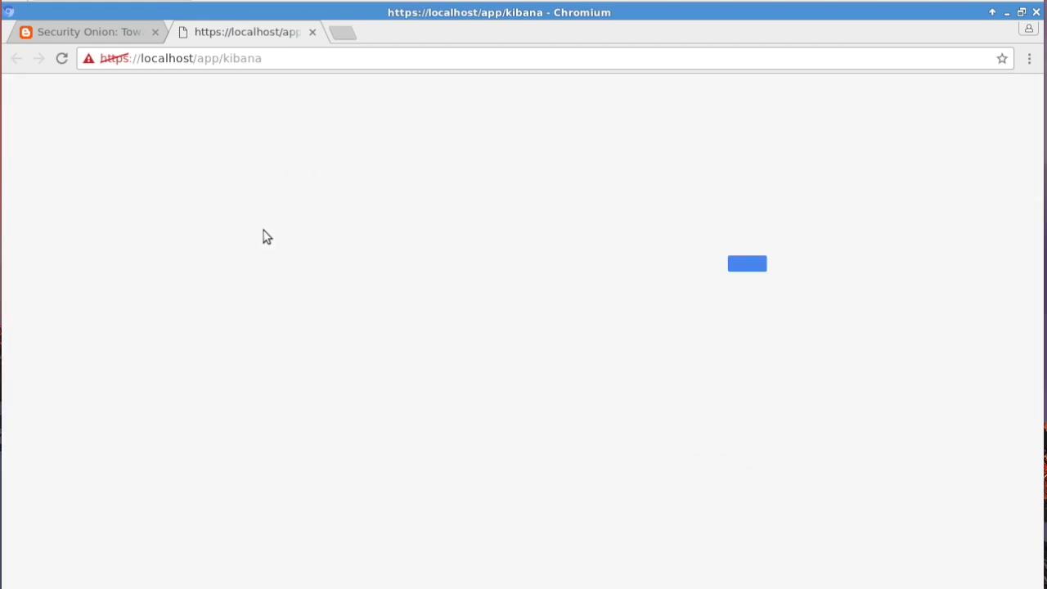
- Proceed past the localhost certificate warning and log in to Kibana with username and password
left_click(316, 452)
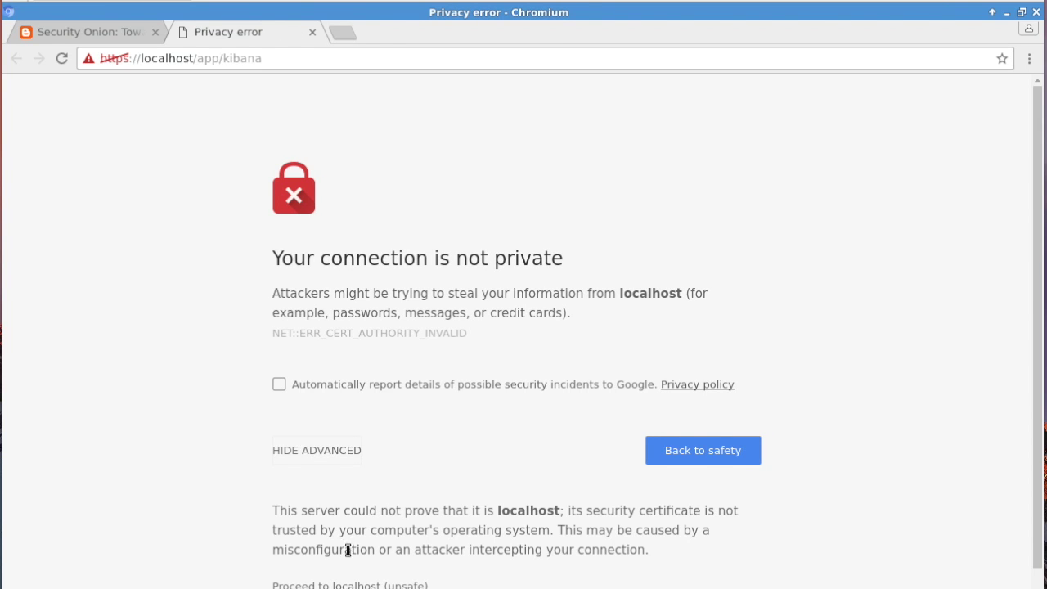
left_click(335, 582)
type("doug")
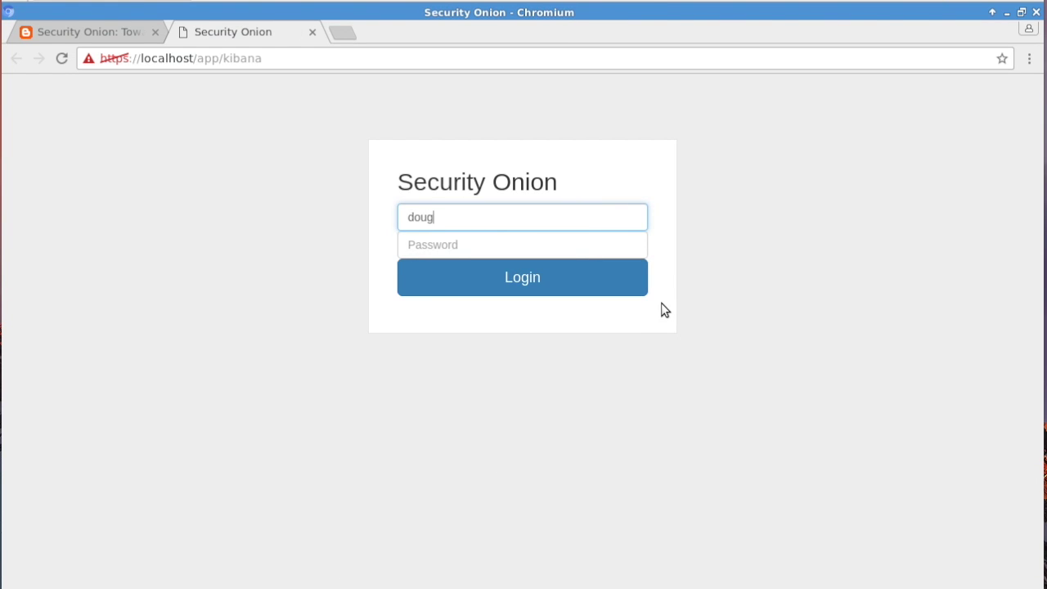
key("Tab")
type("******")
key("Return")
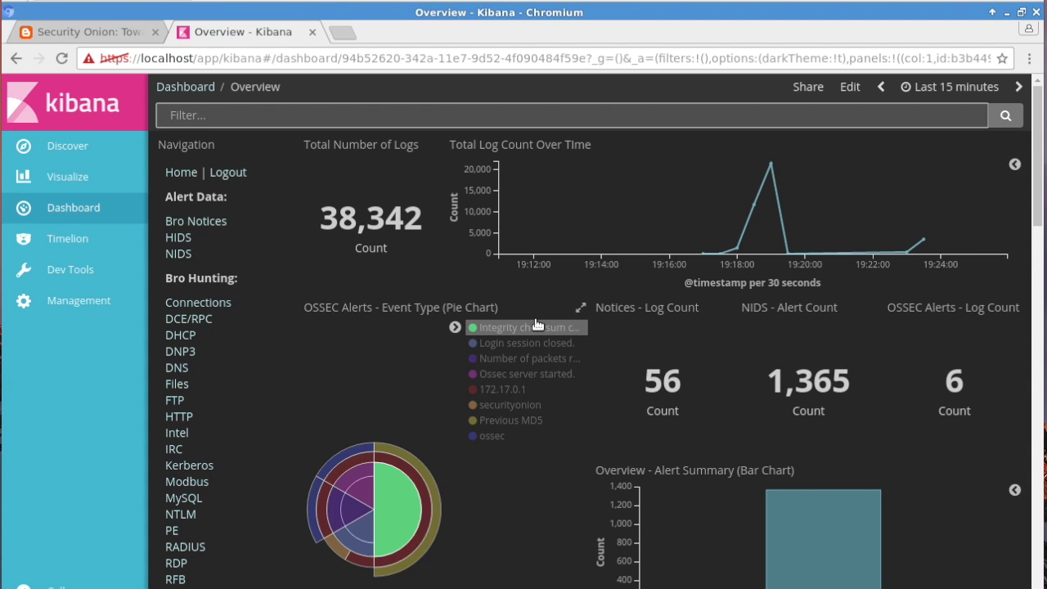
scroll(537, 325, "down", 2)
scroll(538, 325, "down", 2)
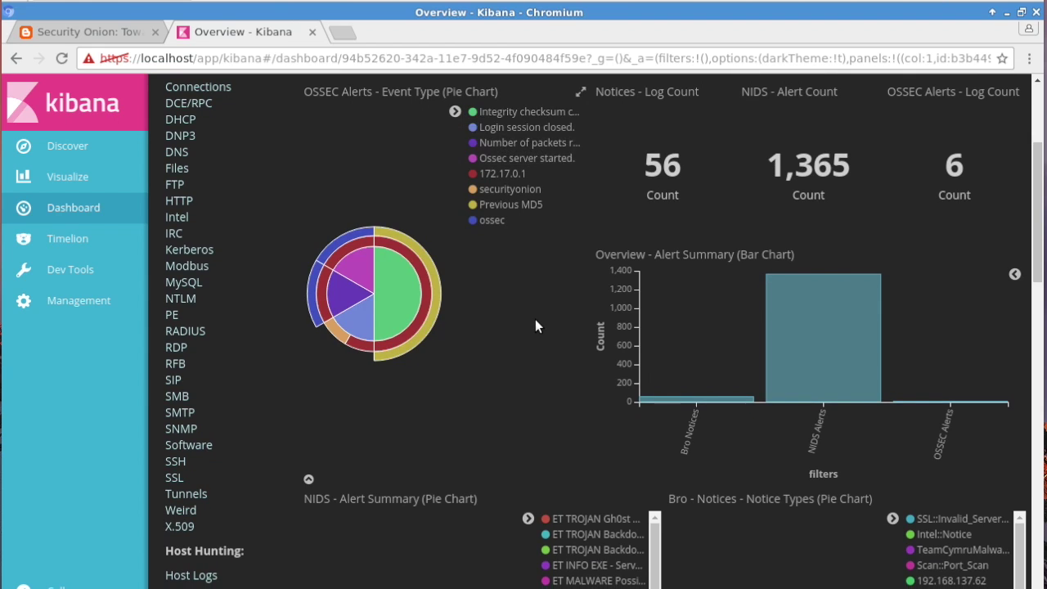
scroll(537, 325, "down", 6)
scroll(537, 325, "down", 1)
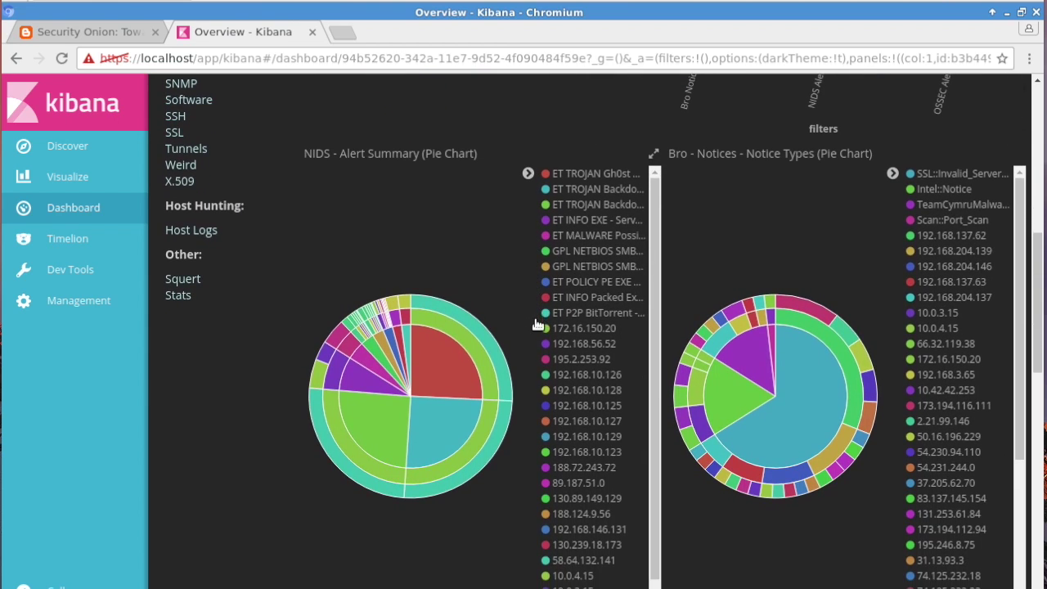
left_click_drag(307, 156, 478, 156)
triple_click(718, 159)
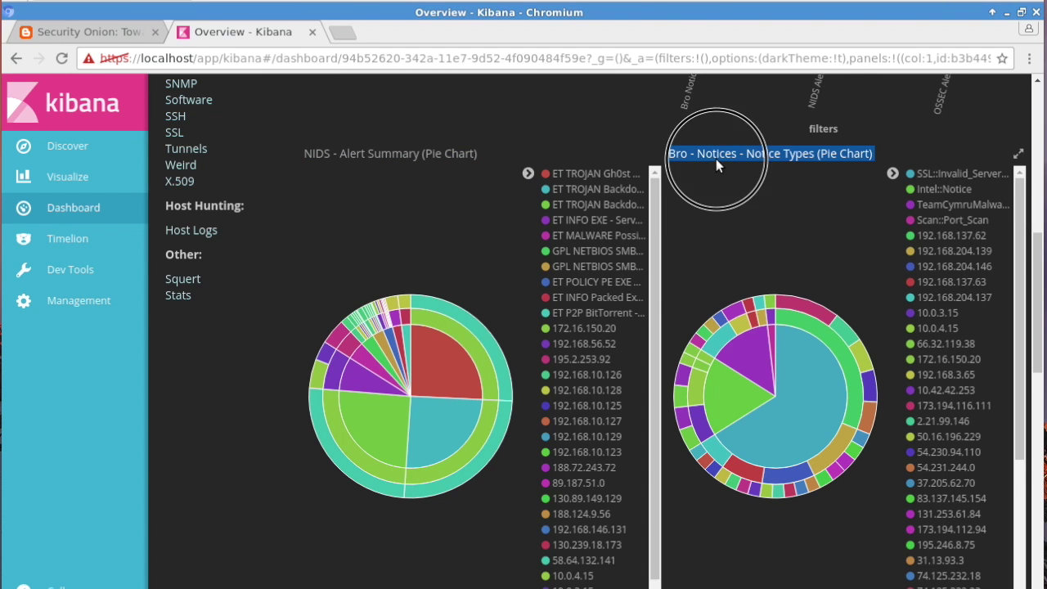
scroll(698, 241, "down", 4)
scroll(698, 240, "down", 1)
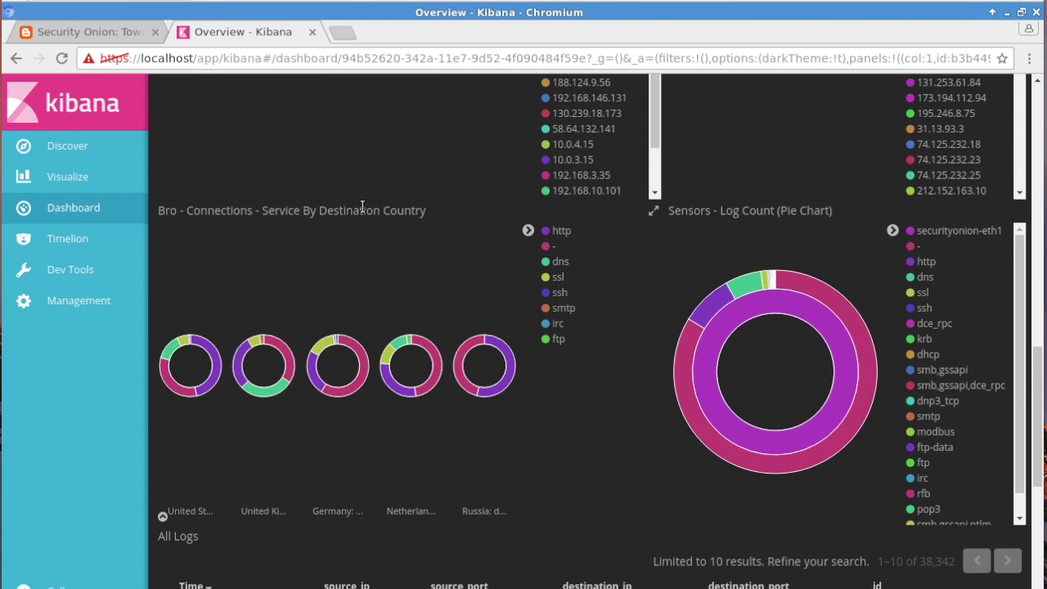
triple_click(311, 211)
triple_click(753, 212)
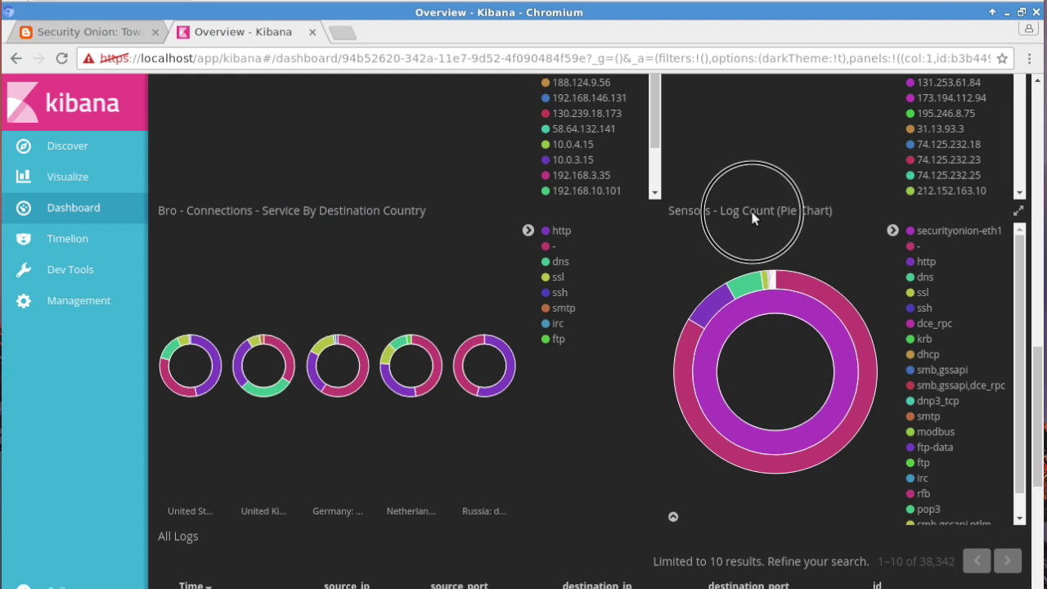
scroll(741, 224, "down", 4)
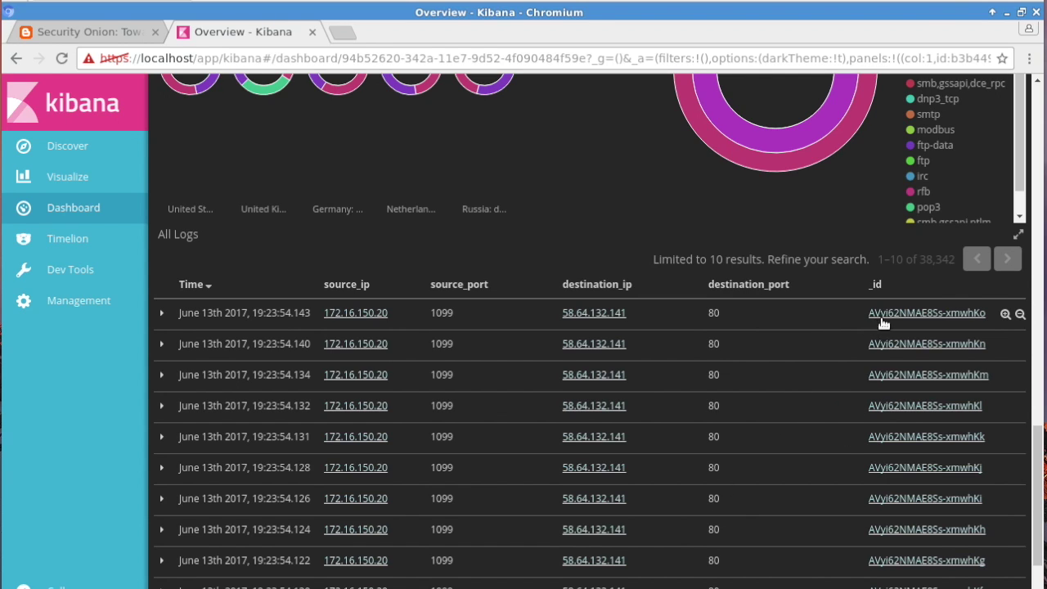
- Open the newest log entry's _id in a capME transcript, then return to the Kibana Overview
left_click(930, 313)
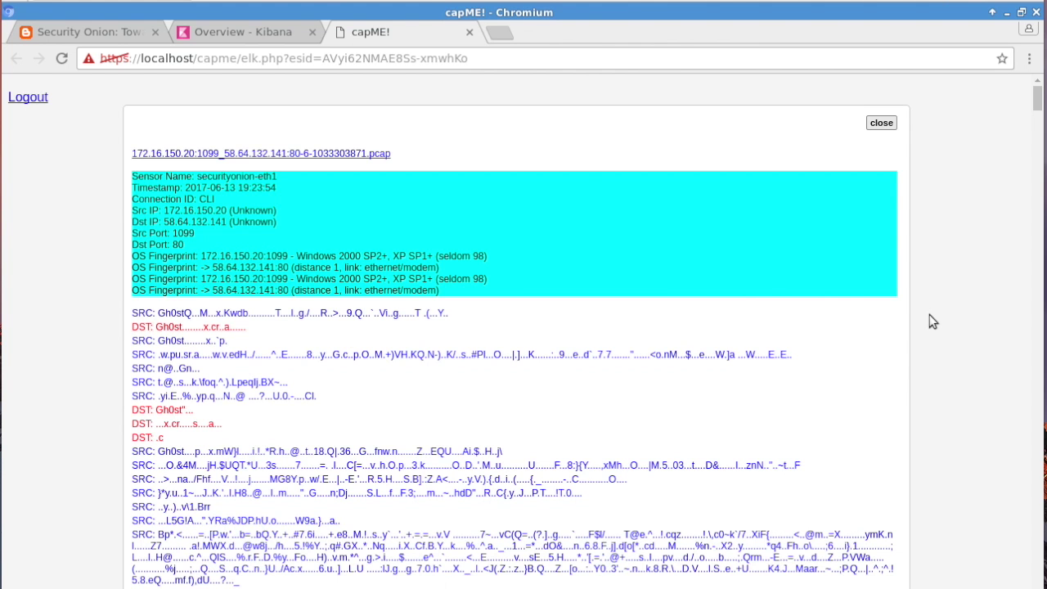
left_click(284, 35)
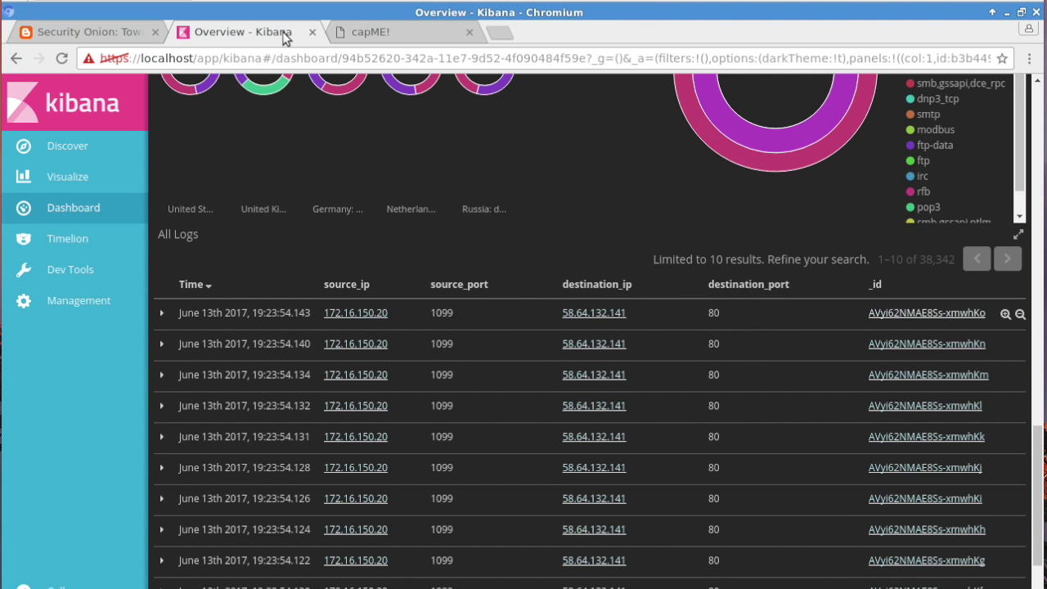
scroll(288, 284, "up", 10)
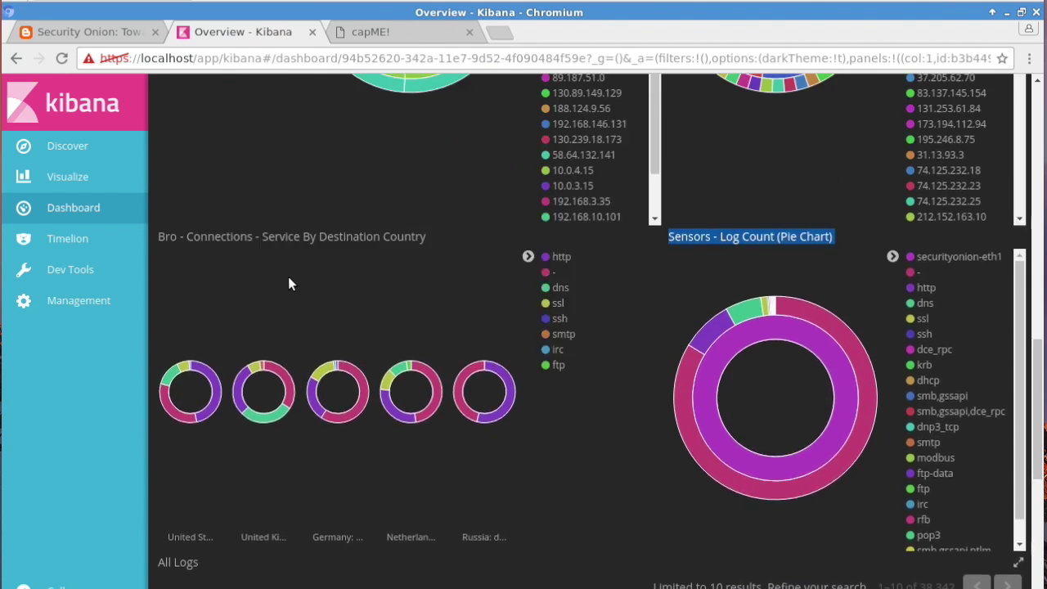
scroll(288, 283, "up", 5)
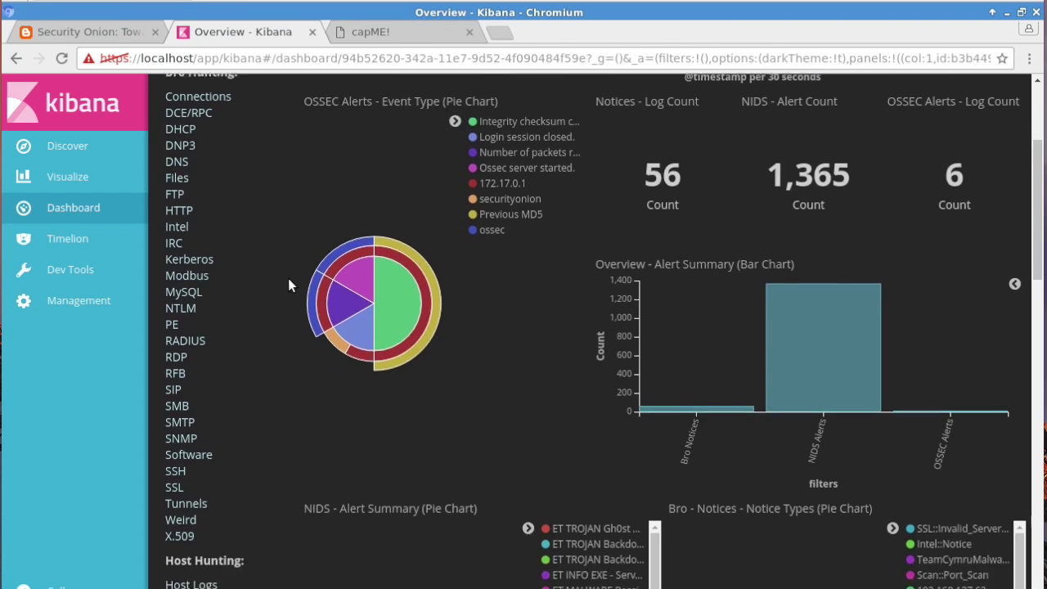
scroll(288, 283, "down", 4)
- Open Squert from the Kibana dashboard in a new tab and view it
right_click(192, 364)
left_click(262, 374)
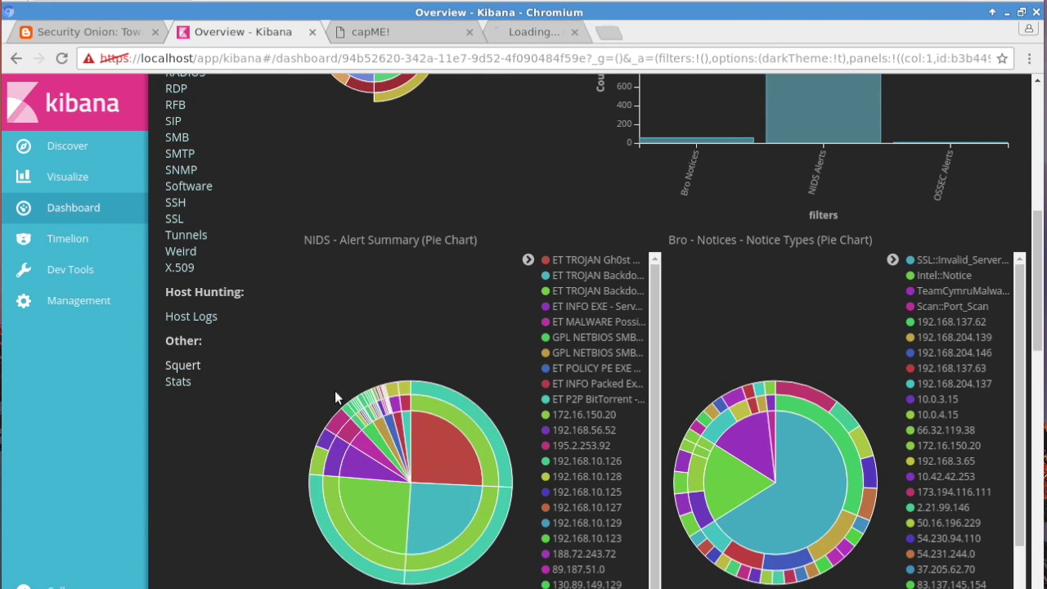
left_click(549, 32)
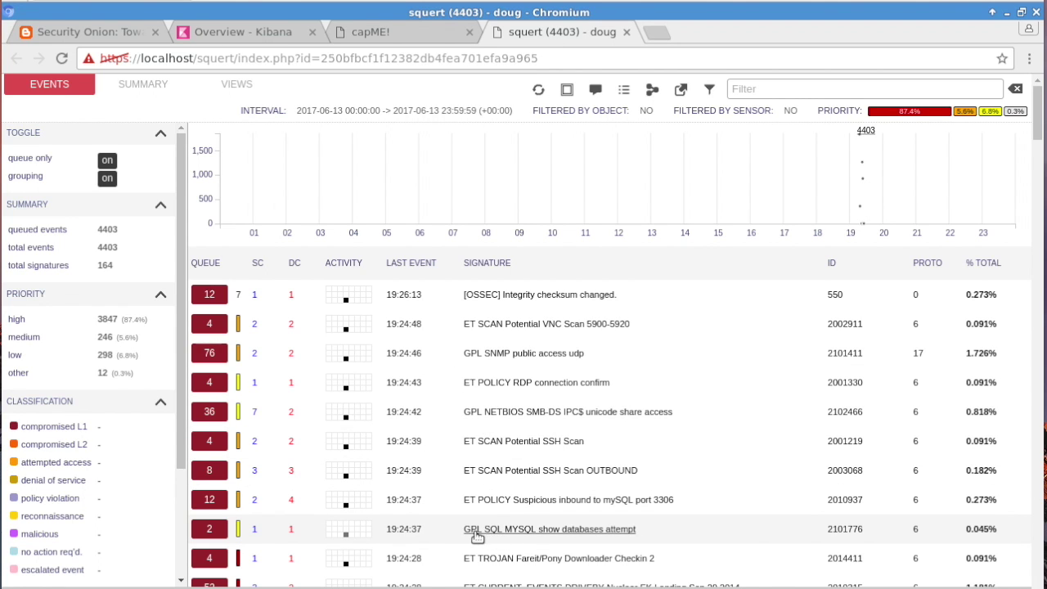
- Scroll the Squert events list and expand the Nuclear EK SWF alert's details
scroll(474, 535, "down", 5)
scroll(476, 533, "down", 2)
left_click(343, 311)
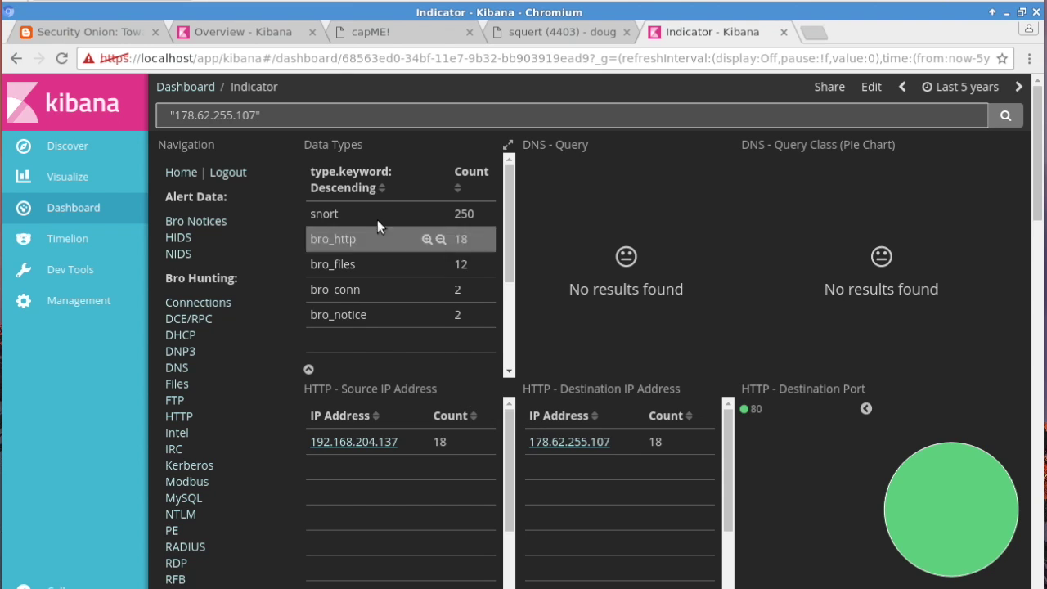
- Scroll the Indicator dashboard and pivot on connection uid CIEn8W1YceqyUnMyw4
scroll(411, 331, "down", 4)
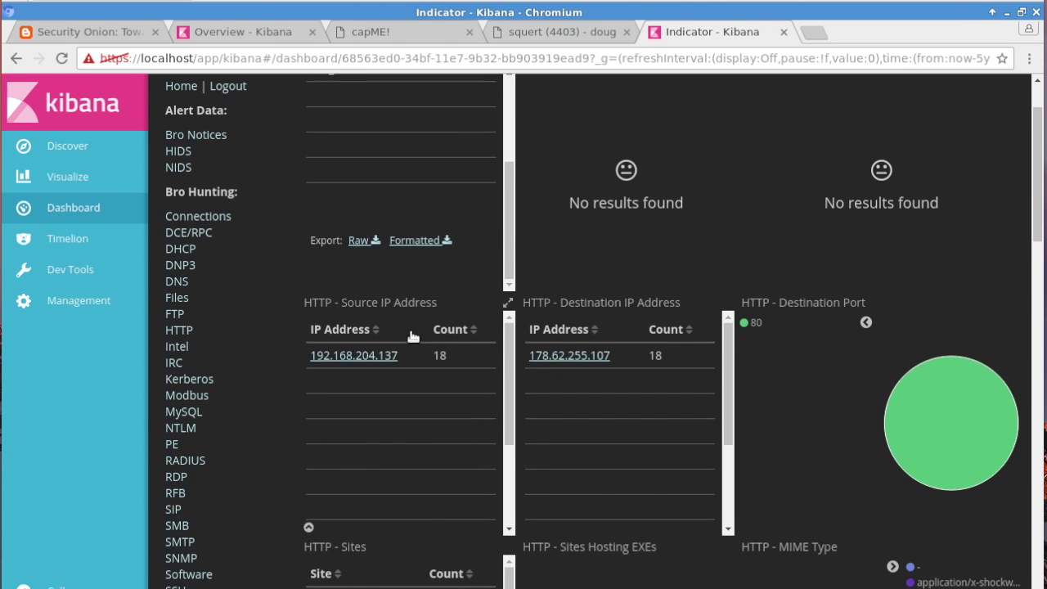
scroll(410, 338, "down", 6)
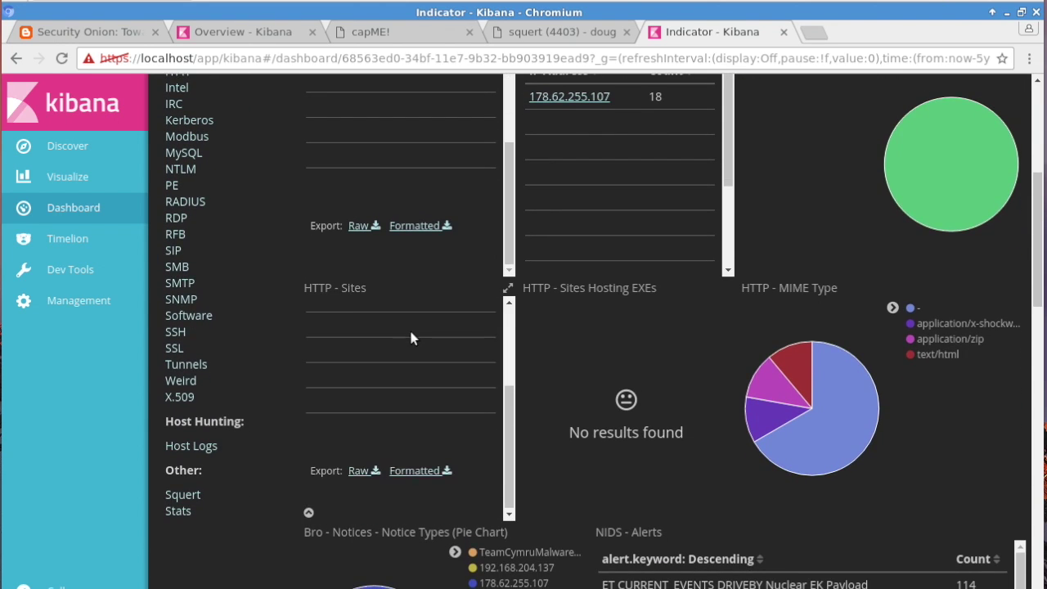
scroll(411, 338, "down", 2)
scroll(411, 338, "down", 10)
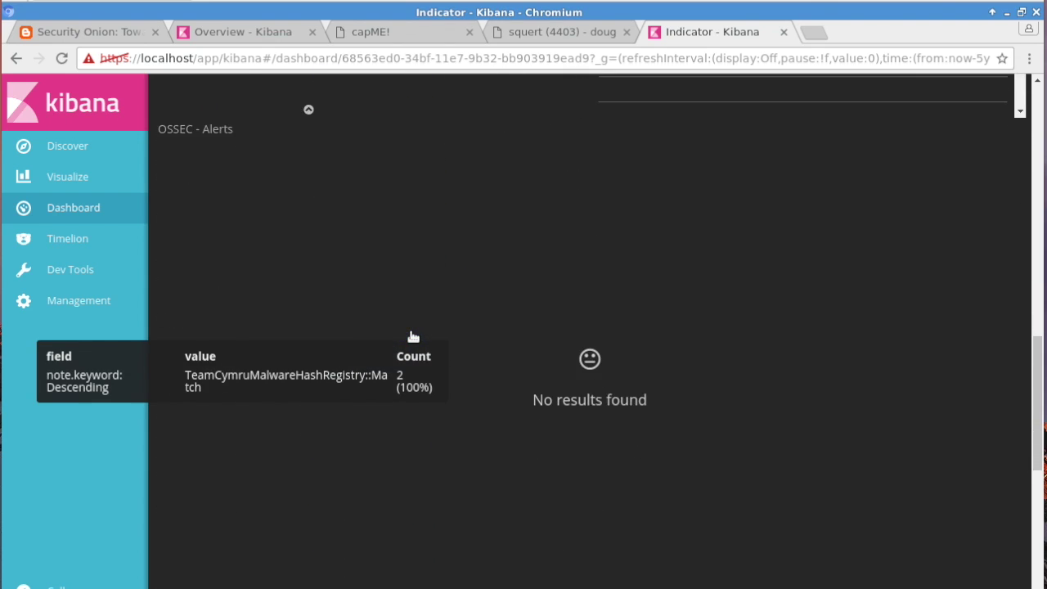
scroll(412, 338, "down", 4)
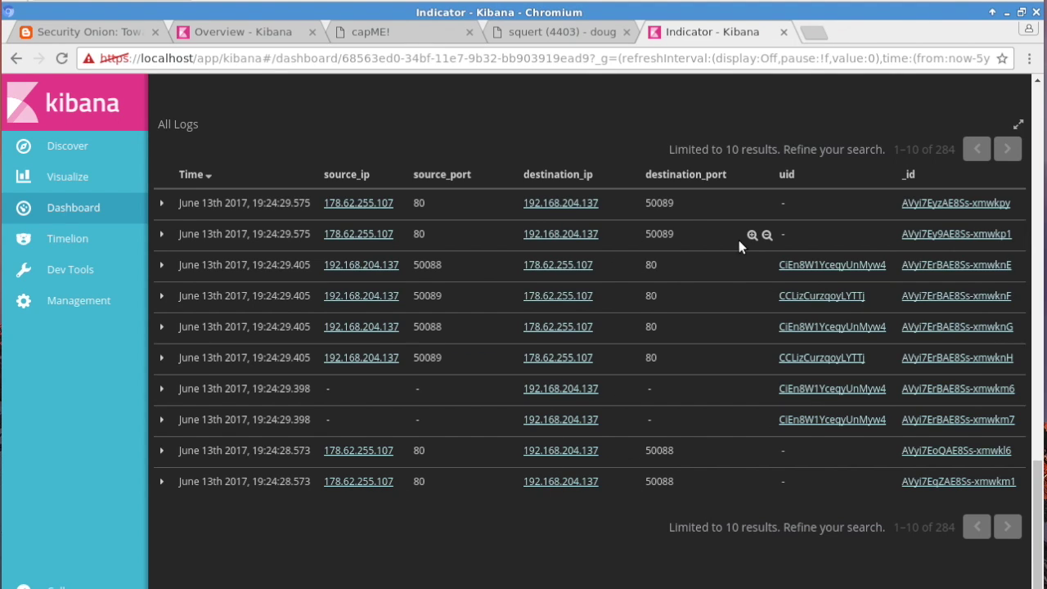
left_click(832, 266)
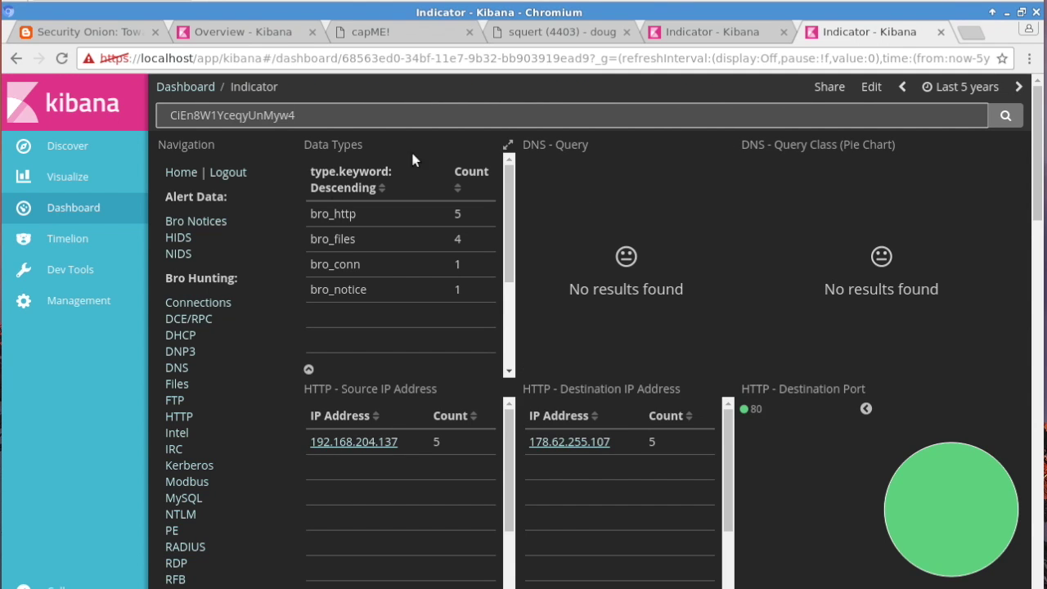
- Scroll the uid results down to the 11 All Logs entries and pivot on source IP 192.168.204.137
double_click(257, 115)
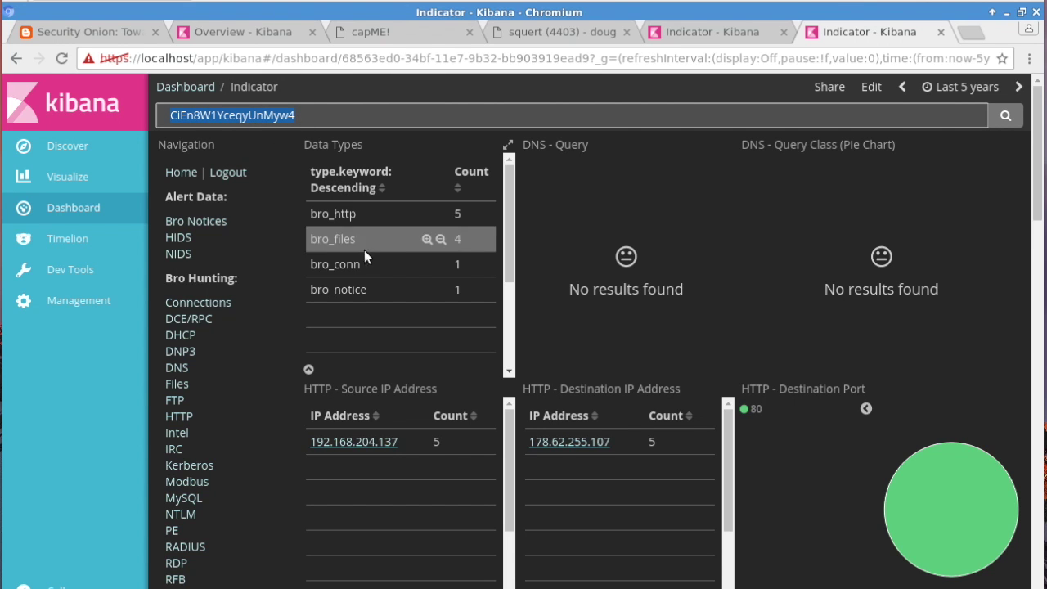
scroll(385, 302, "down", 2)
scroll(384, 302, "down", 8)
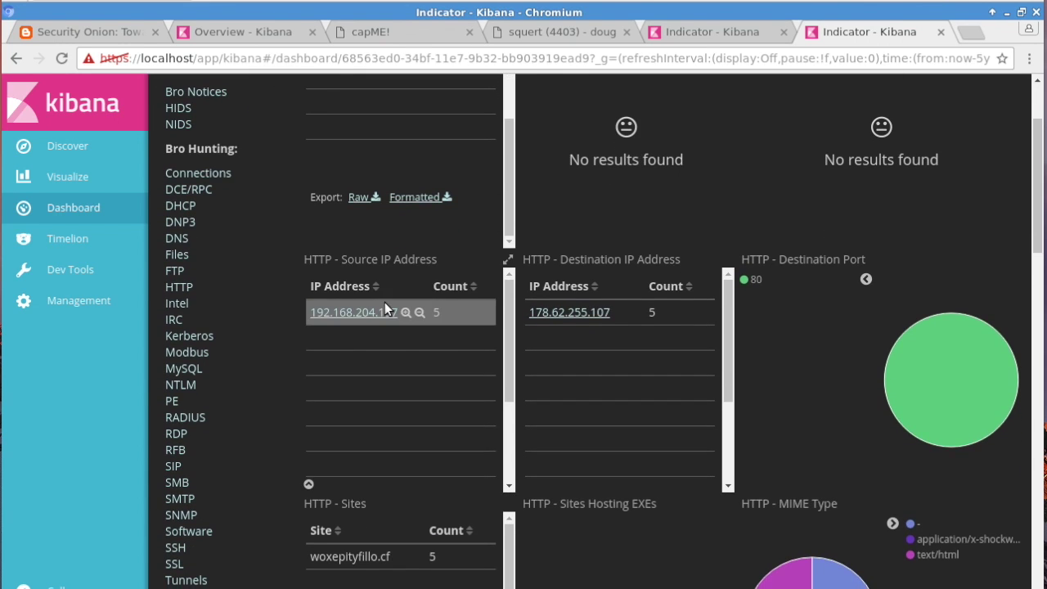
scroll(385, 302, "down", 6)
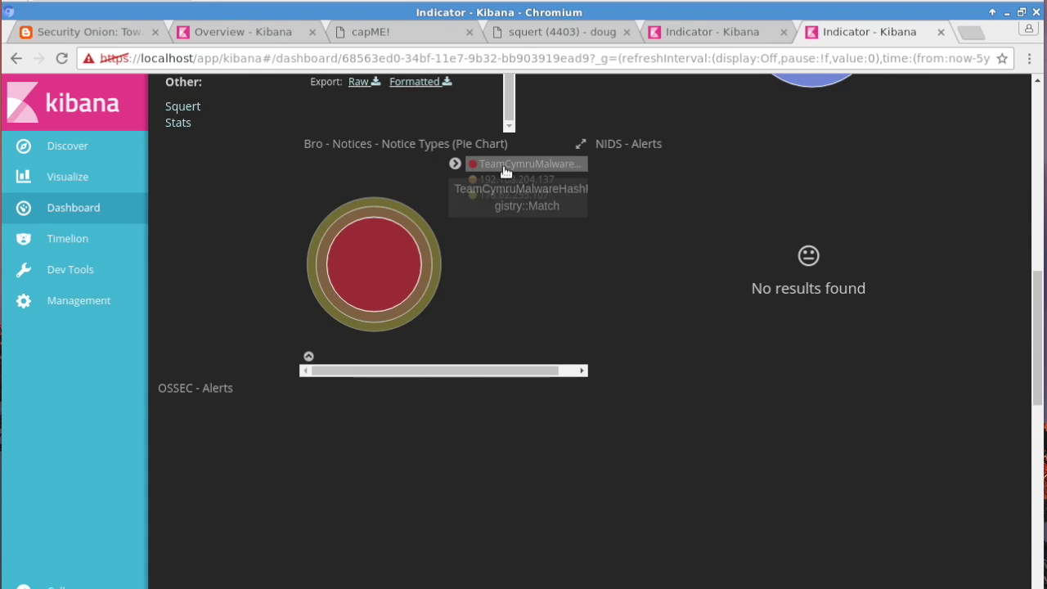
scroll(517, 363, "down", 6)
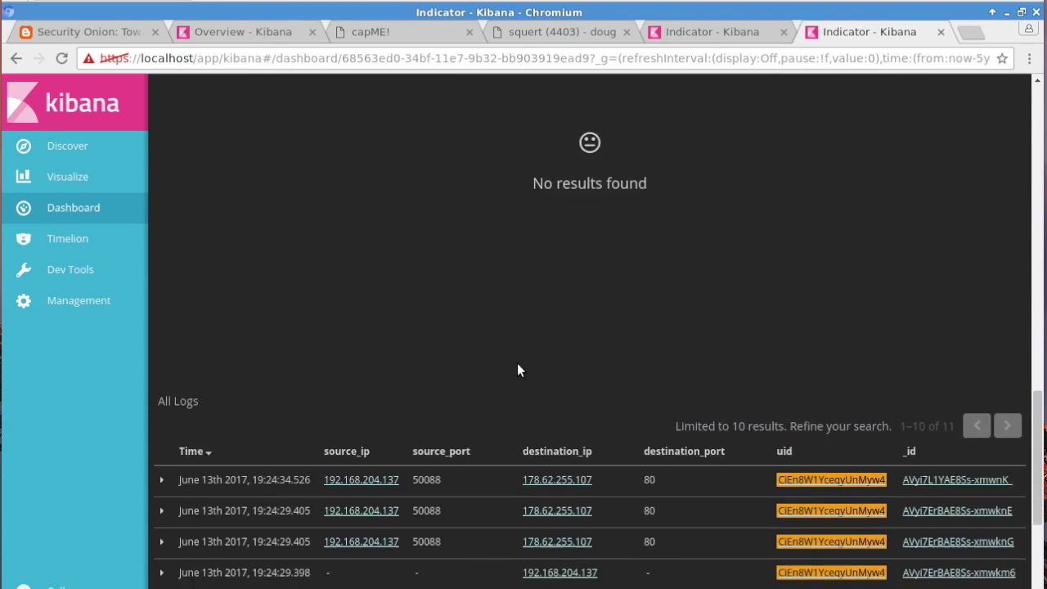
scroll(517, 363, "down", 1)
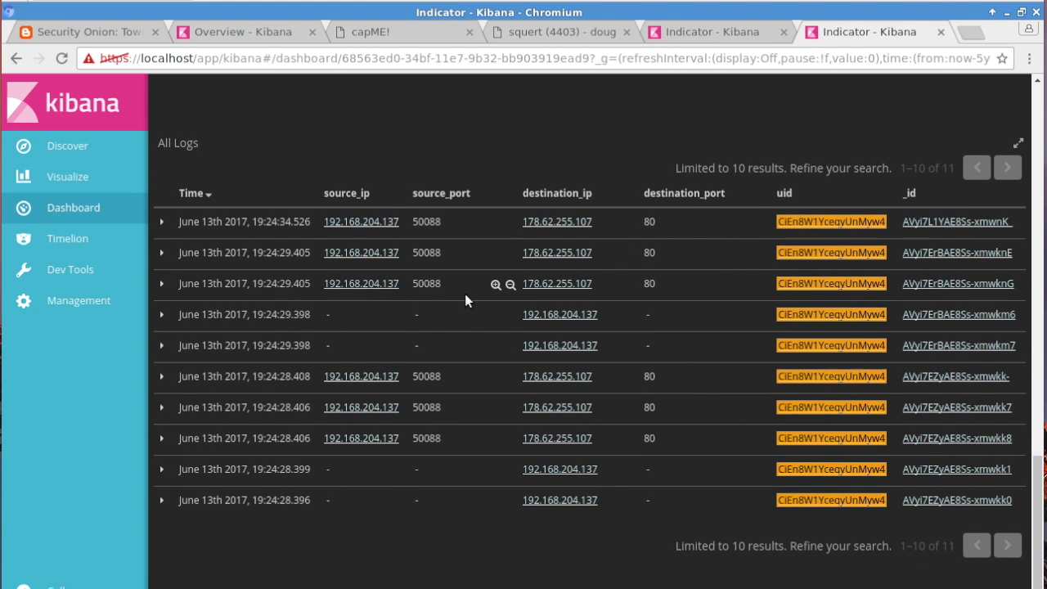
left_click(352, 222)
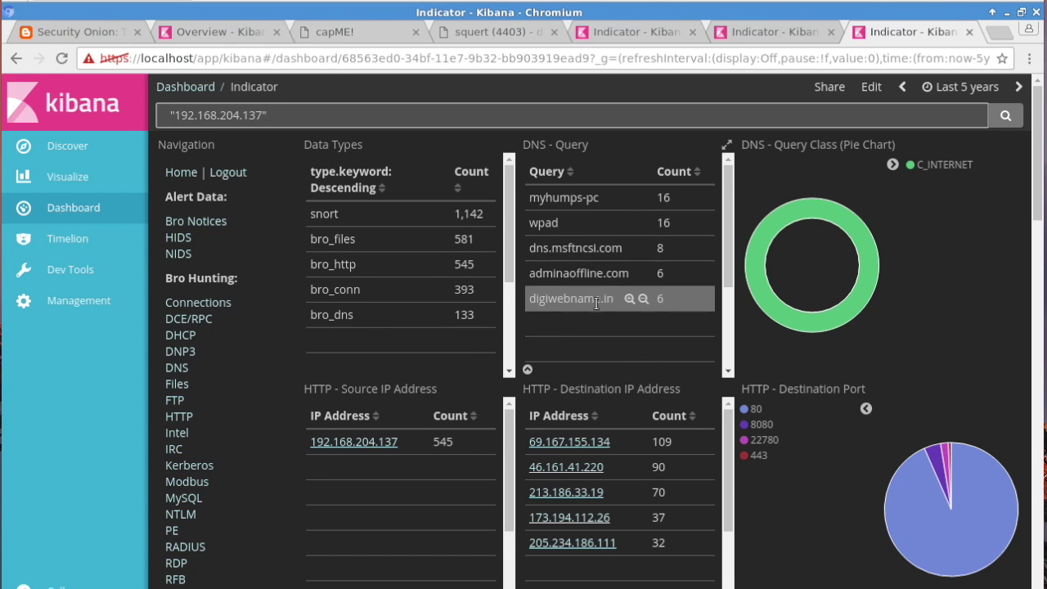
- Scroll through the 192.168.204.137 Indicator panels and back up, then log out of Kibana
scroll(596, 303, "down", 10)
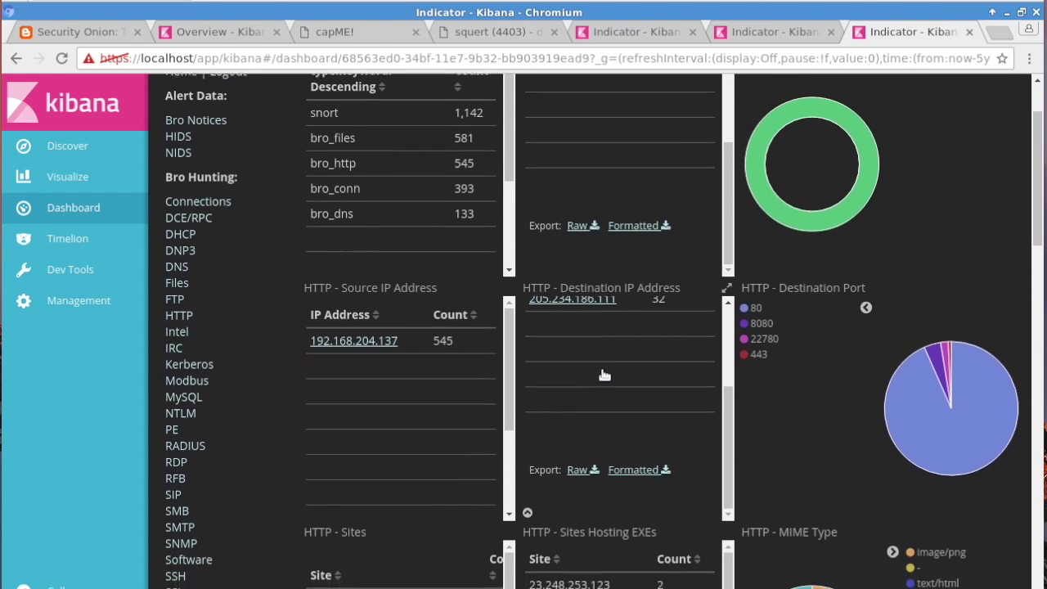
scroll(604, 375, "down", 10)
scroll(604, 375, "down", 12)
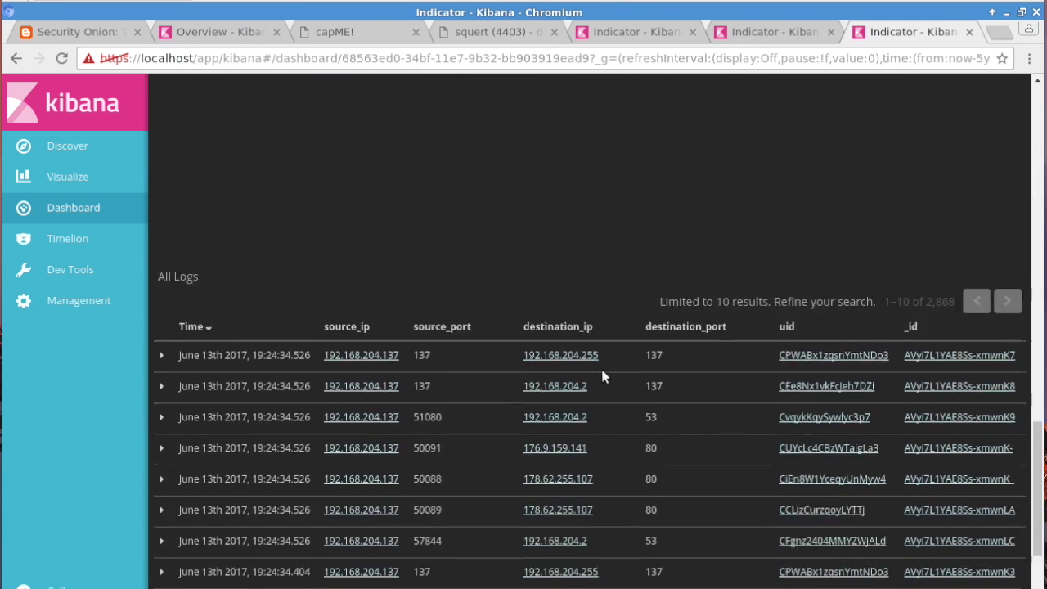
scroll(602, 376, "down", 3)
scroll(602, 377, "up", 15)
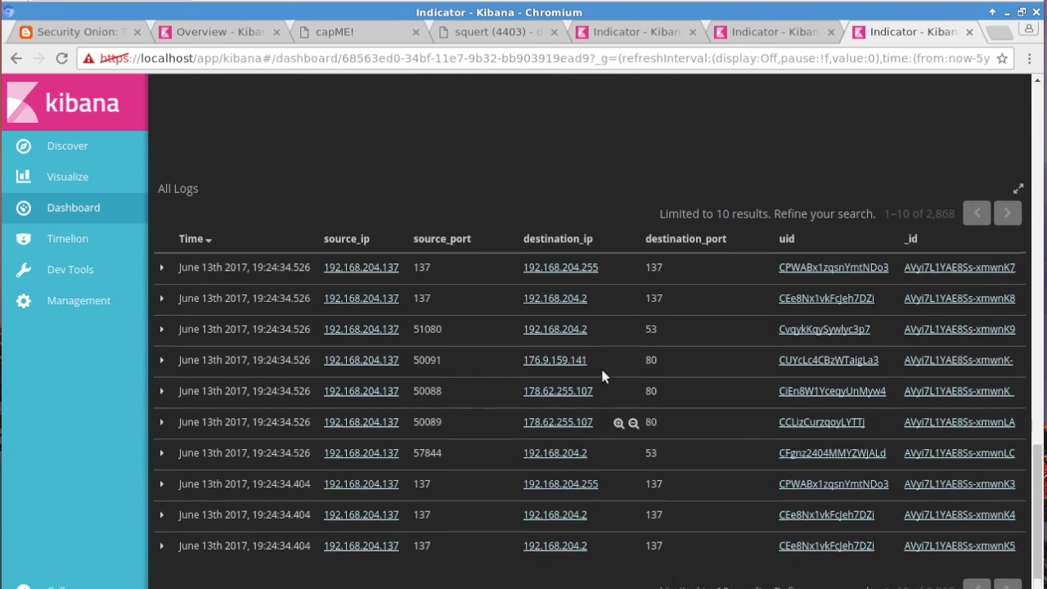
scroll(602, 376, "up", 1)
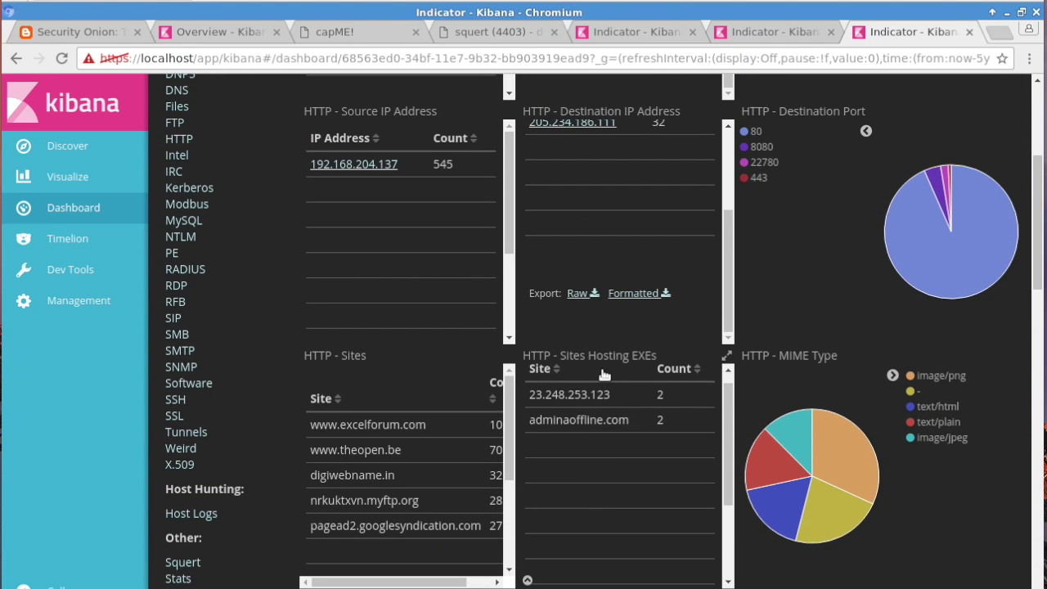
scroll(602, 376, "up", 2)
scroll(604, 375, "up", 4)
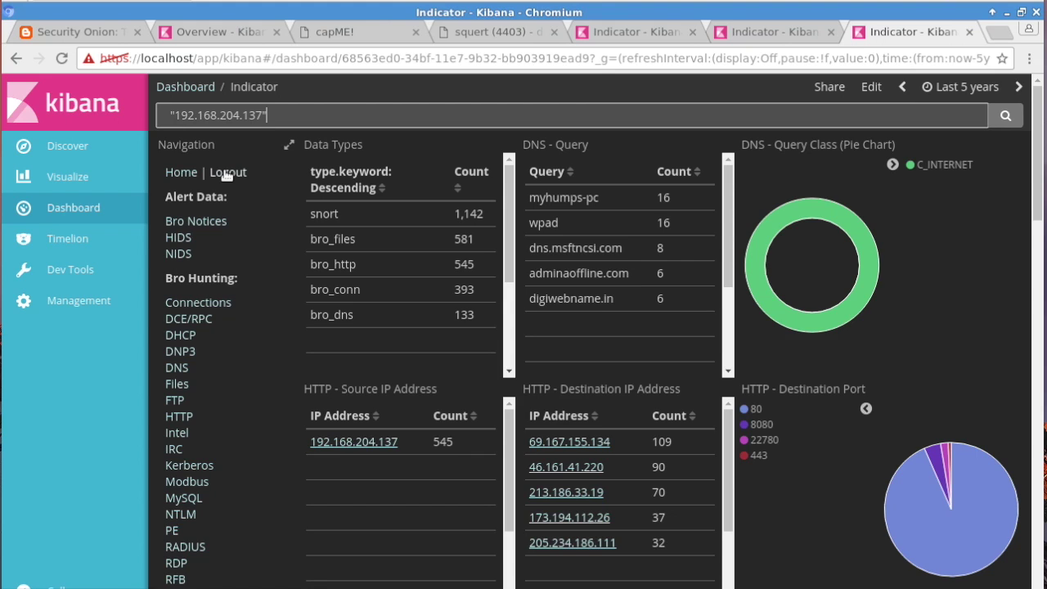
left_click(226, 174)
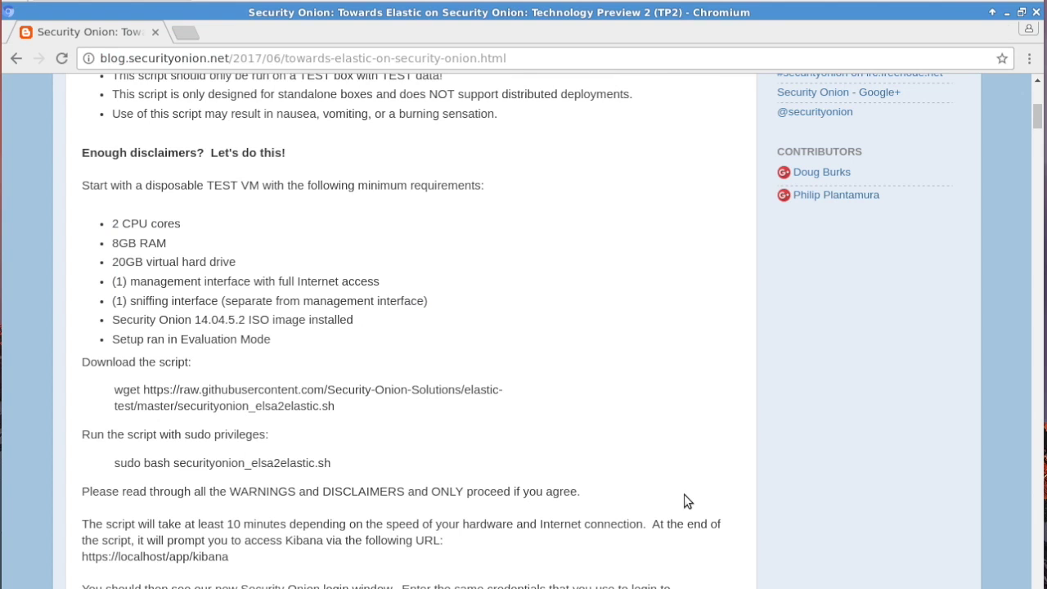
- Scroll the blog post to Training and Conference and open those links in new tabs
scroll(675, 545, "down", 10)
scroll(676, 547, "down", 5)
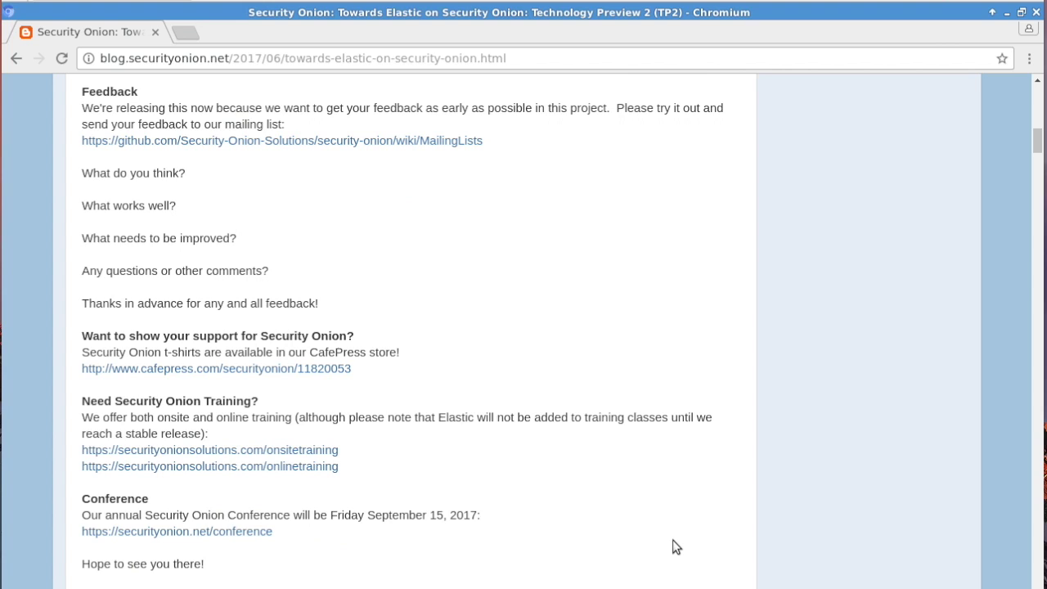
scroll(676, 547, "down", 3)
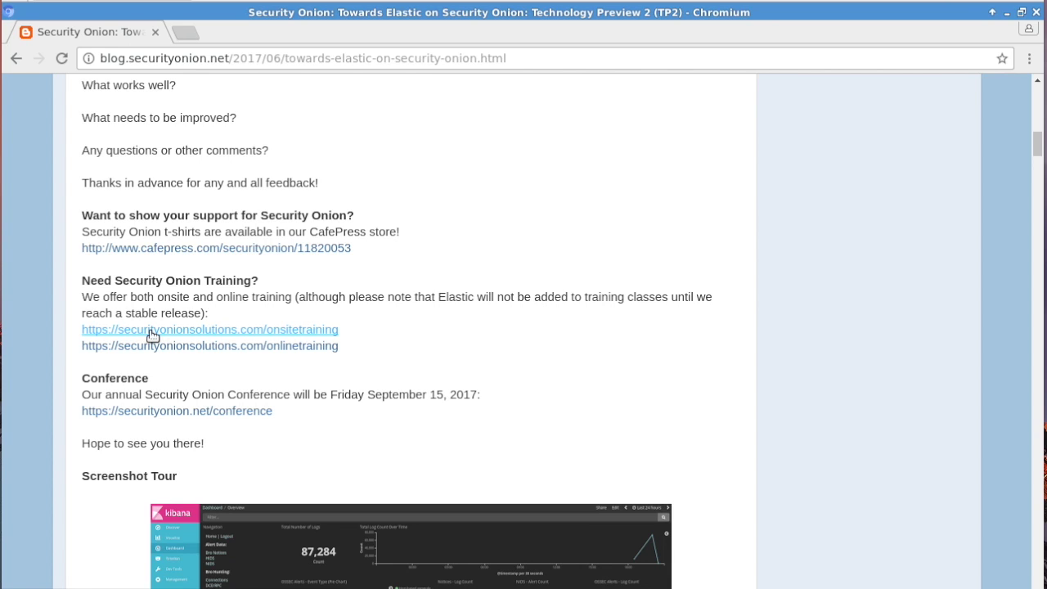
left_click_drag(82, 280, 385, 362)
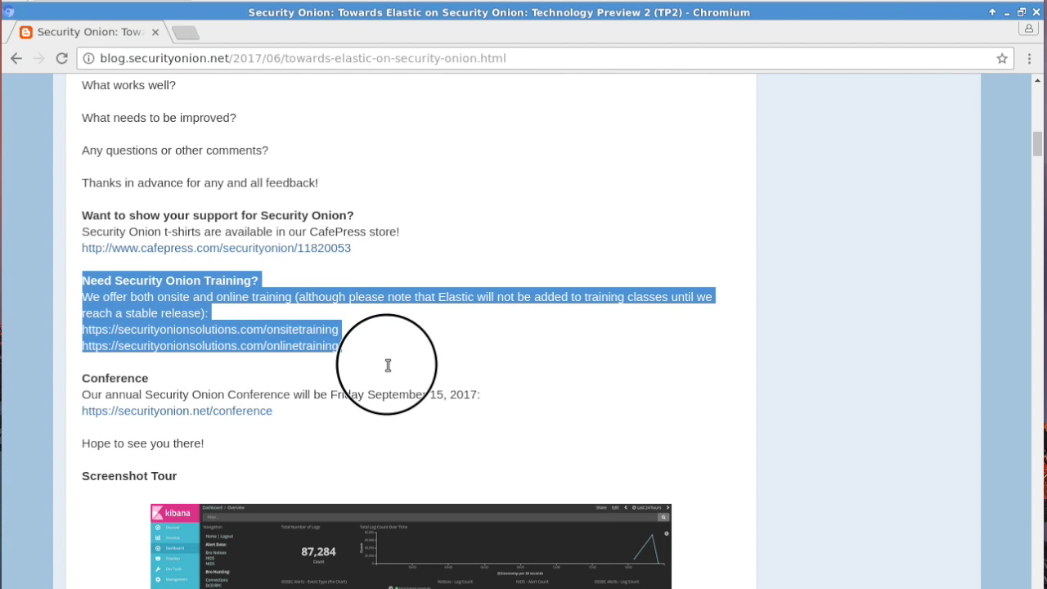
middle_click(192, 411)
- Read the Security Onion Conference wiki page's schedule and talks, then go back to the blog post
left_click(565, 32)
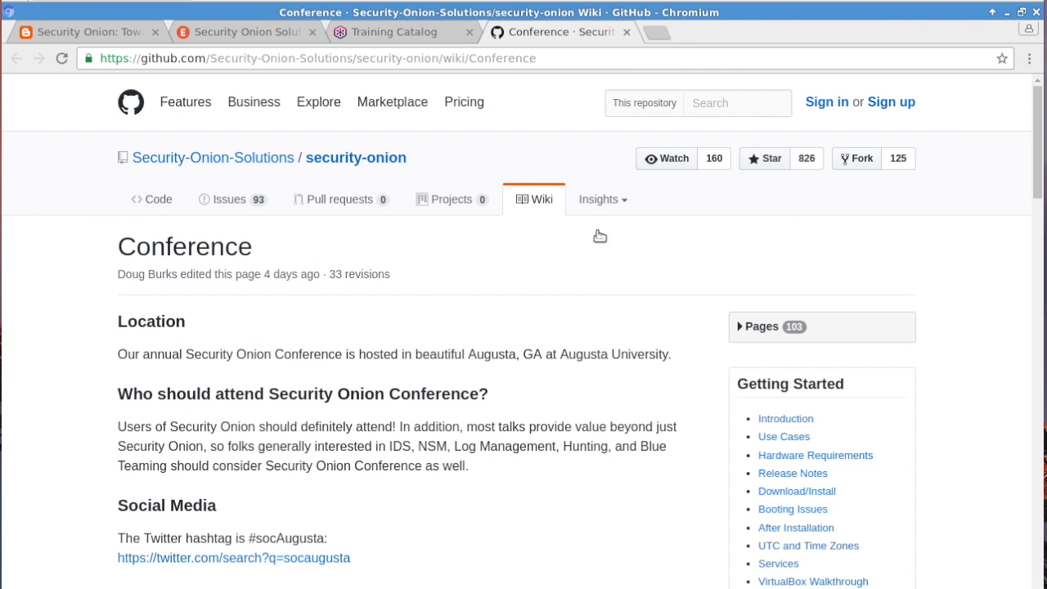
scroll(538, 318, "down", 10)
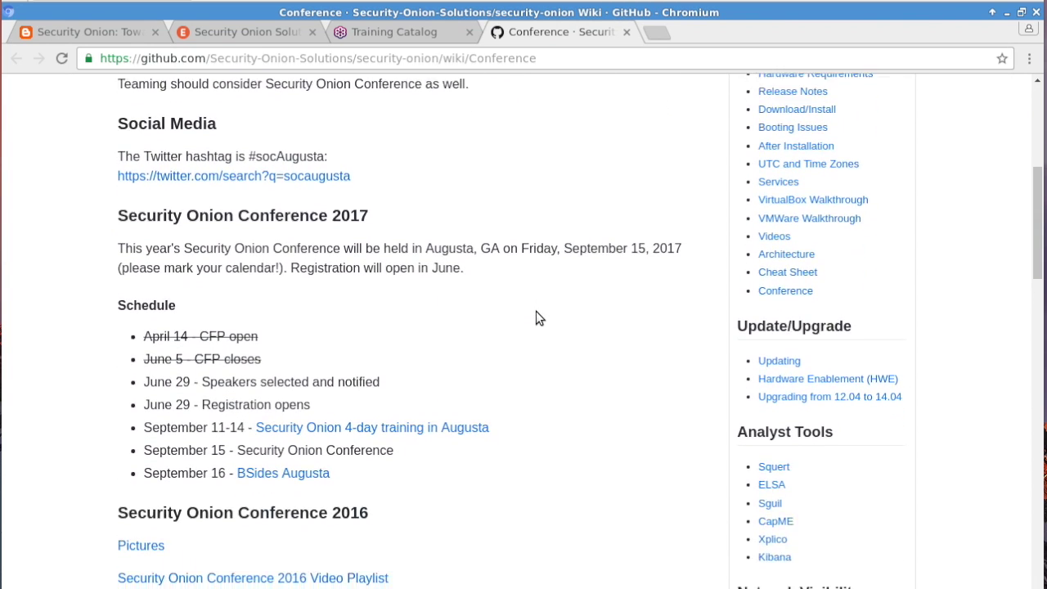
scroll(538, 318, "down", 7)
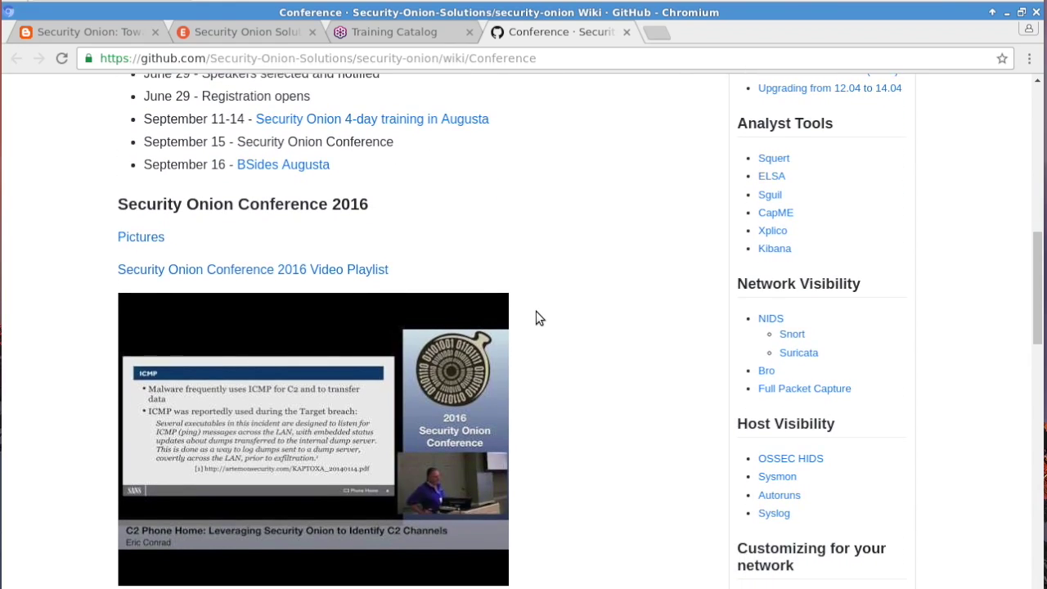
scroll(538, 318, "down", 8)
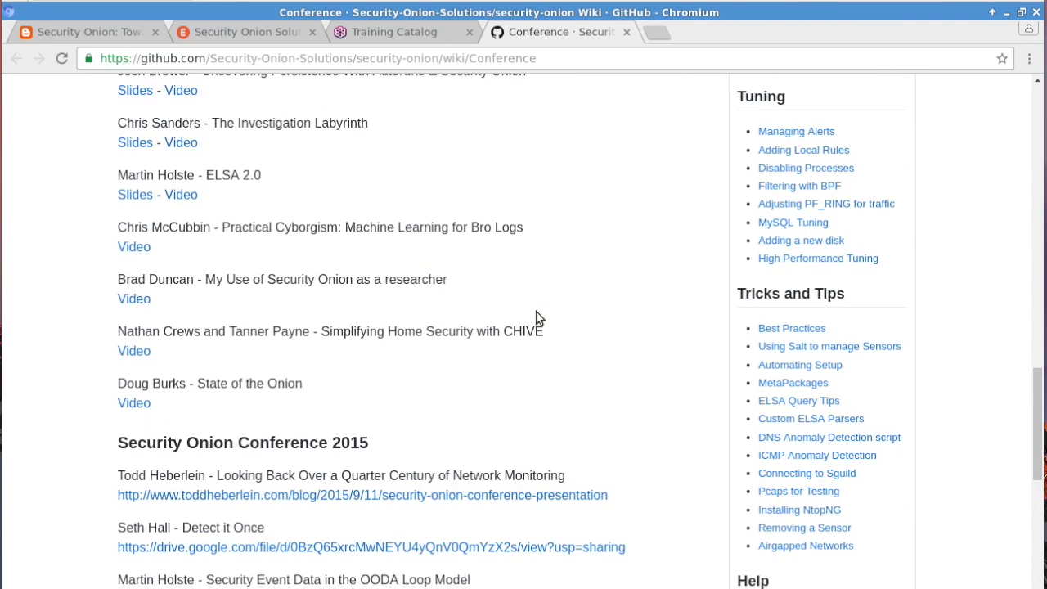
scroll(536, 318, "up", 20)
left_click(88, 32)
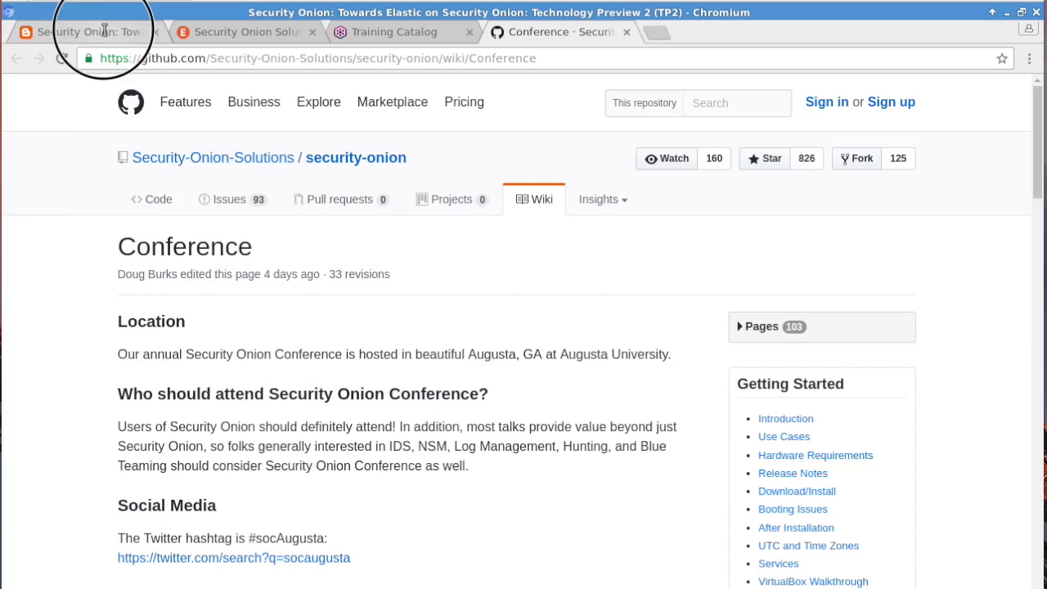